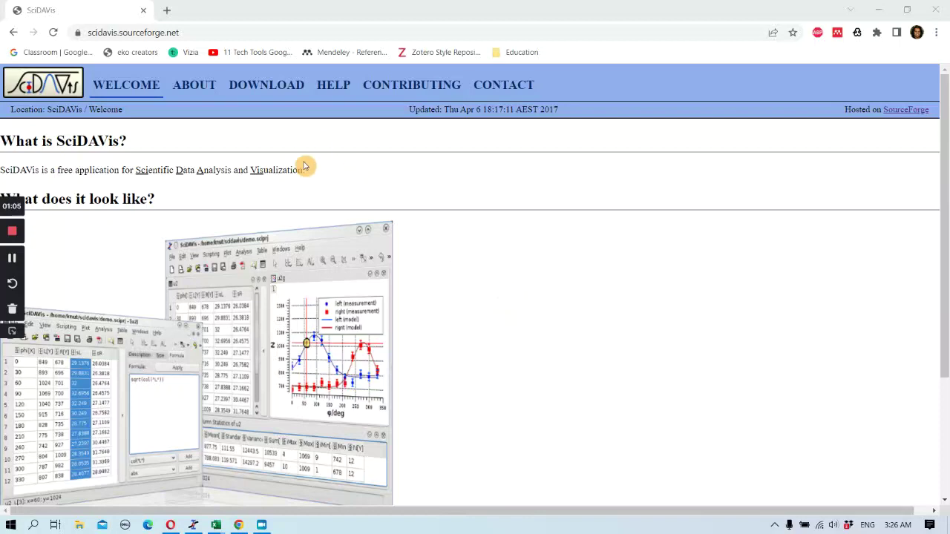
pyautogui.click(269, 85)
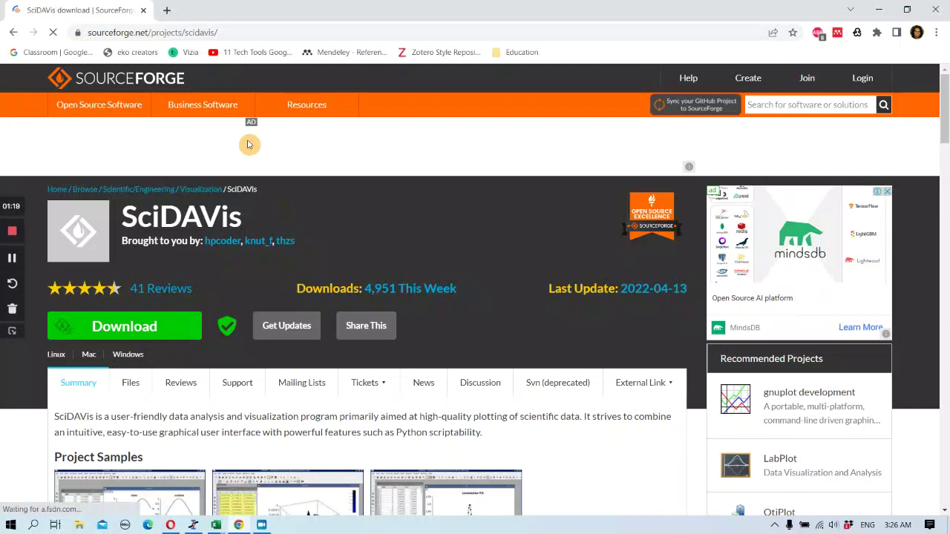
pyautogui.click(12, 33)
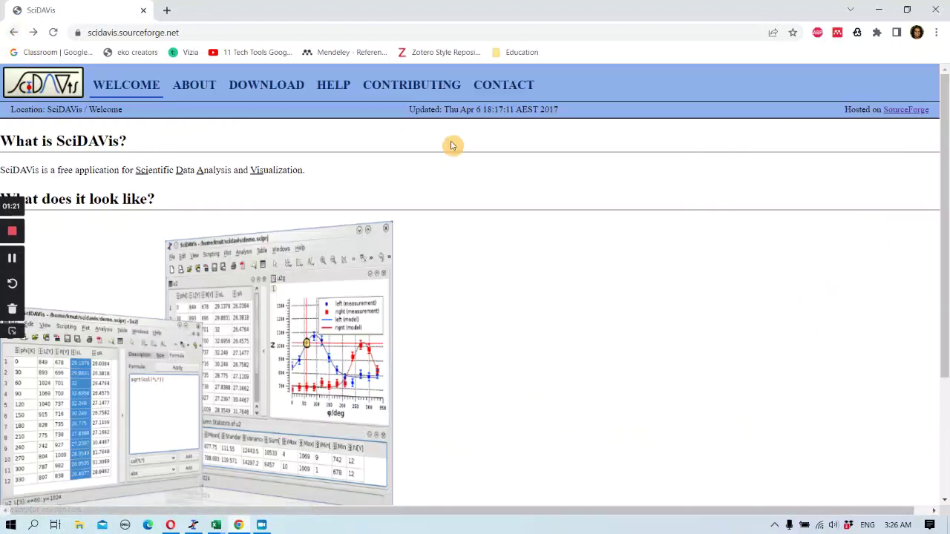
# Step: Go to the SciDAVis HELP page and scroll through its manual, help forum and mailing-list links
pyautogui.click(336, 88)
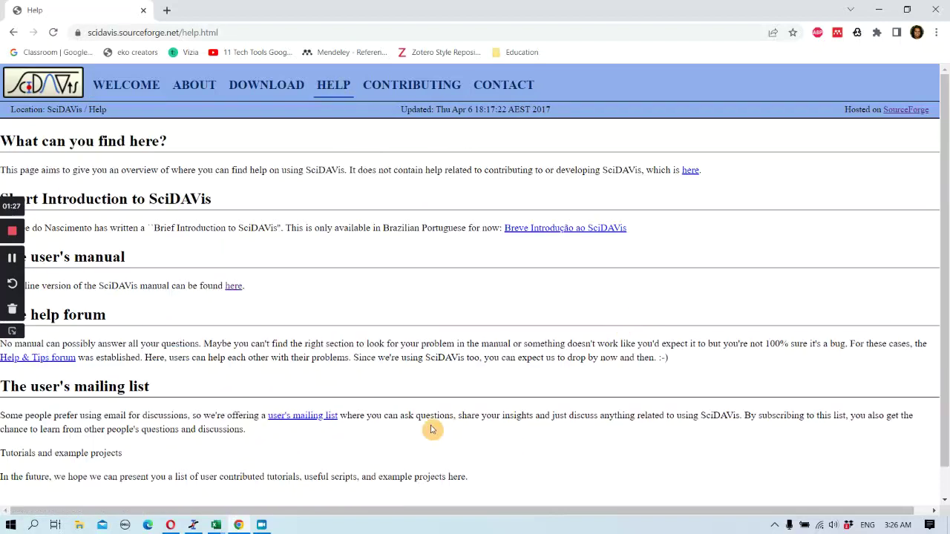
pyautogui.scroll(-1, 426, 429)
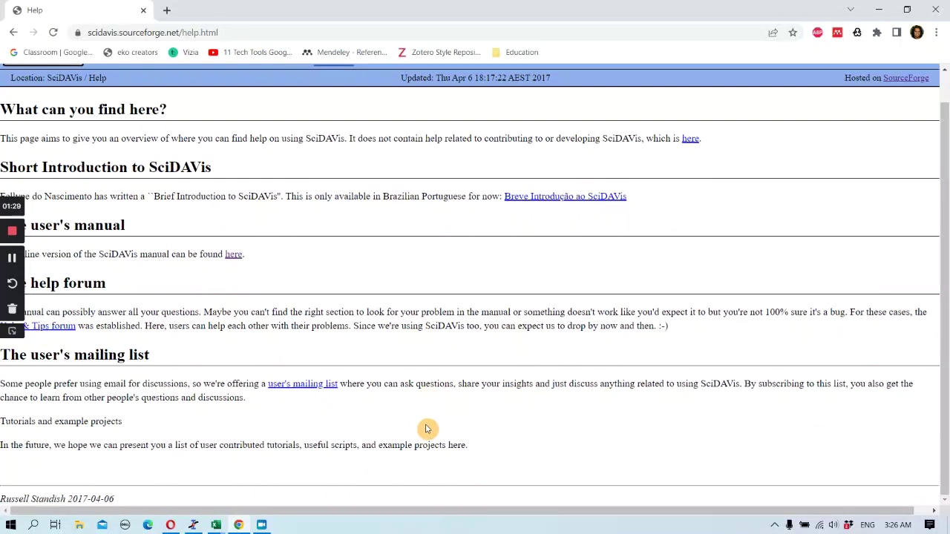
pyautogui.scroll(1, 427, 429)
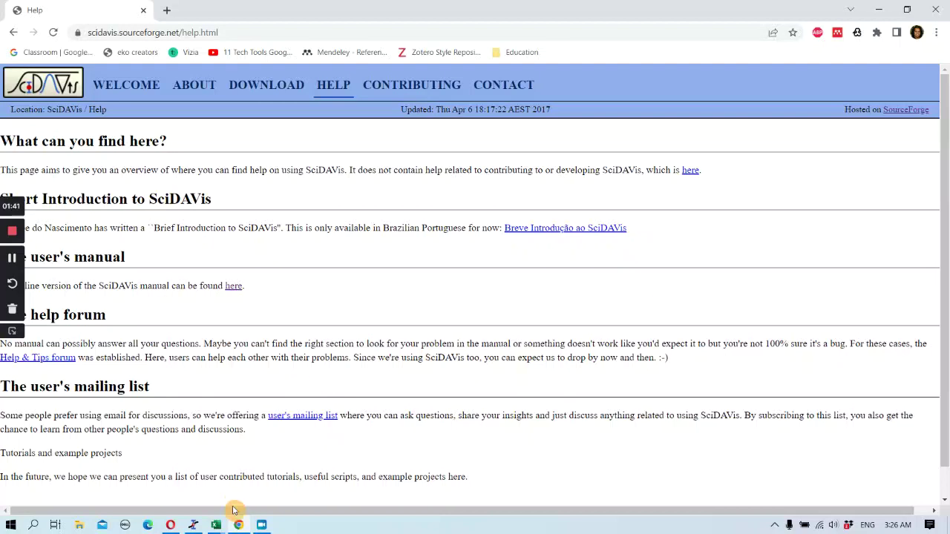
# Step: Bring SciDAVis forward and make the empty Table1 window wider and taller to show more rows
pyautogui.click(193, 525)
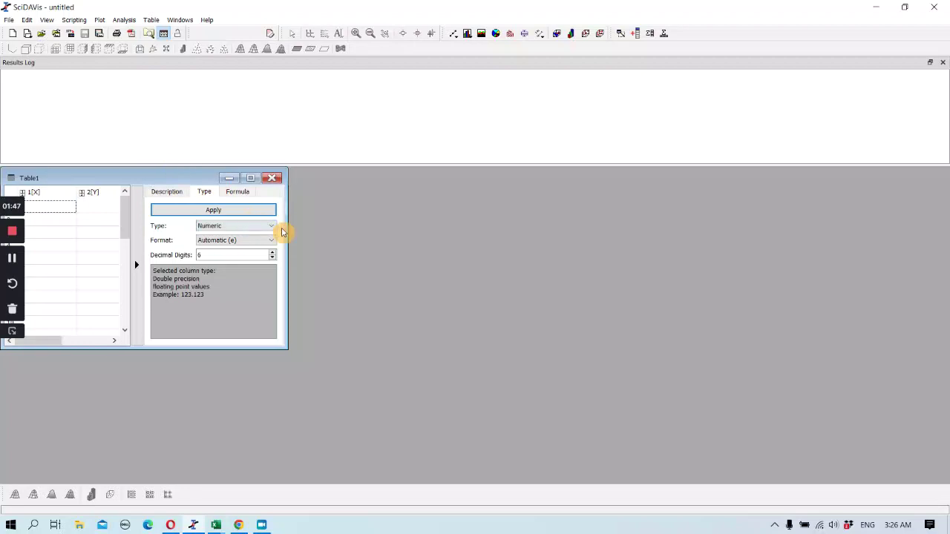
pyautogui.moveTo(287, 231); pyautogui.dragTo(531, 237)
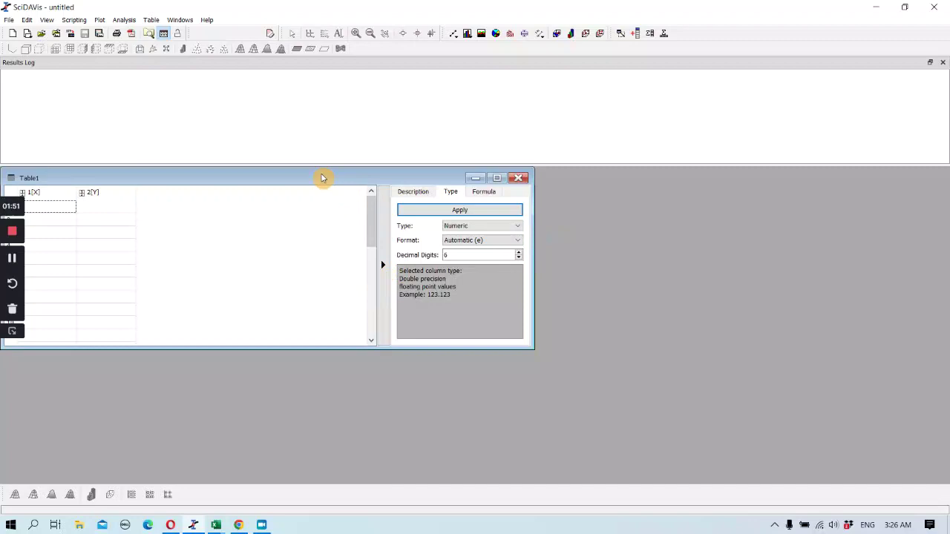
pyautogui.moveTo(323, 178); pyautogui.dragTo(368, 184)
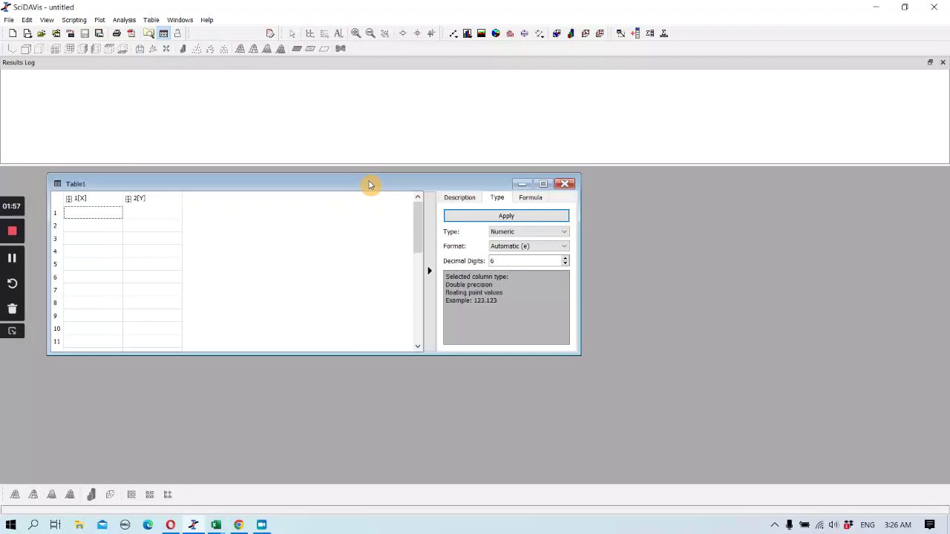
pyautogui.moveTo(361, 355); pyautogui.dragTo(361, 404)
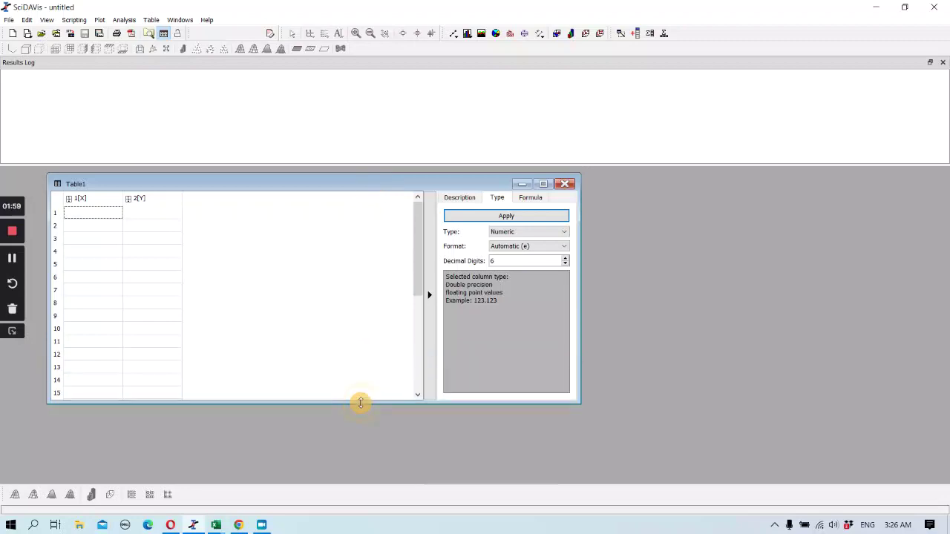
# Step: In the recovered Book1 workbook, copy the values 0.2–1.4 from cells C3:C9
pyautogui.click(215, 525)
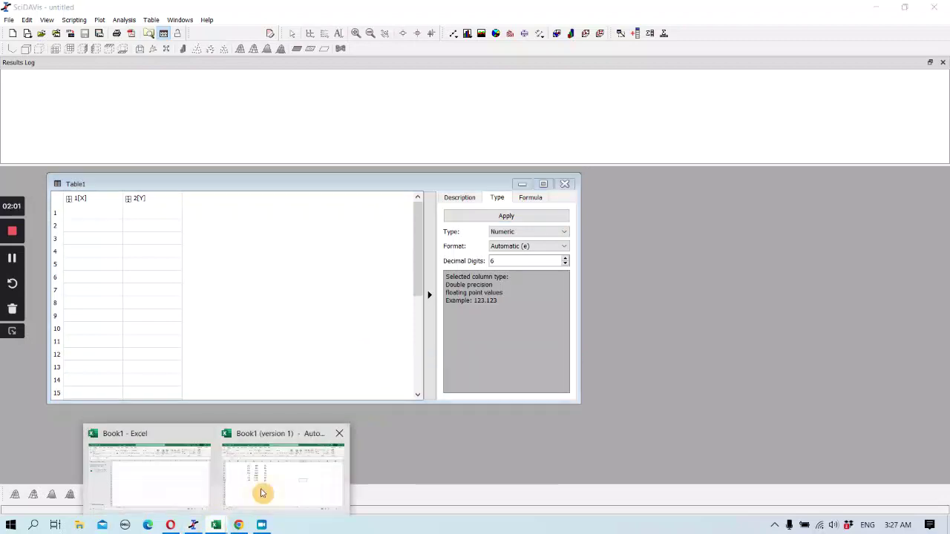
pyautogui.click(261, 492)
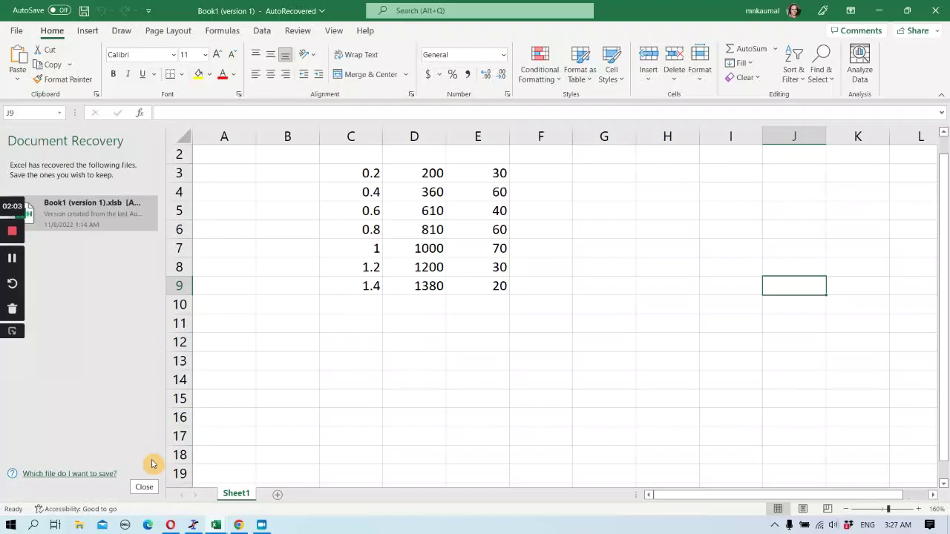
pyautogui.click(142, 486)
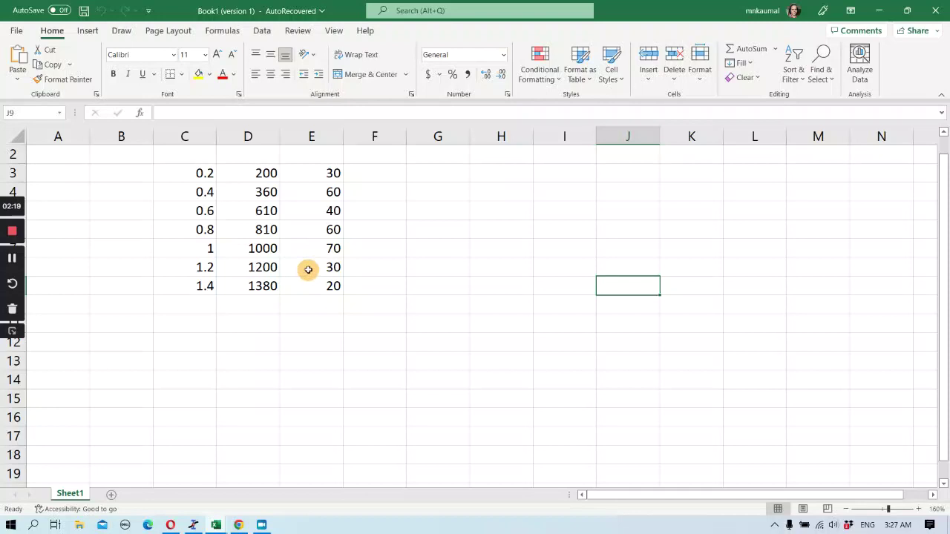
pyautogui.moveTo(188, 170); pyautogui.dragTo(196, 285)
pyautogui.hotkey('ctrl', 'c')
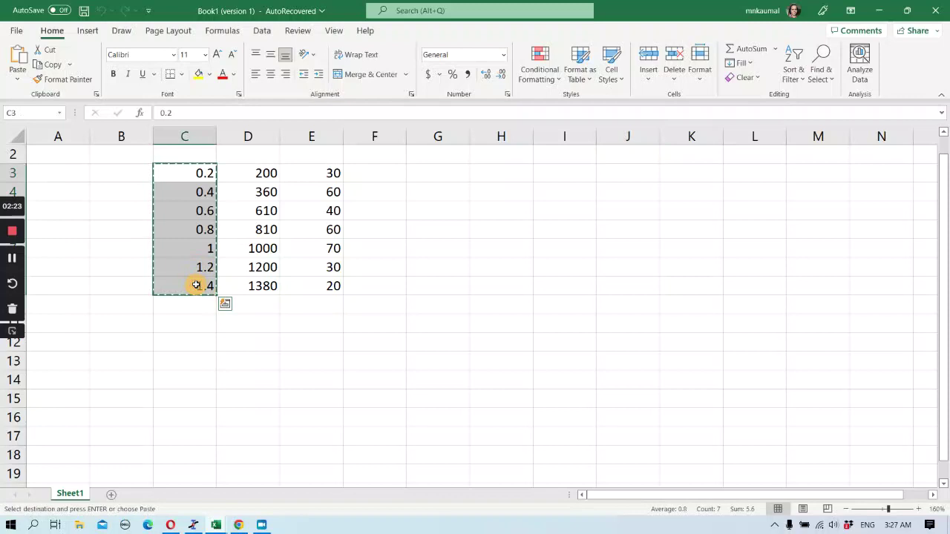
# Step: Paste the copied values 0.2–1.4 into Table1's 1[X] column
pyautogui.click(194, 526)
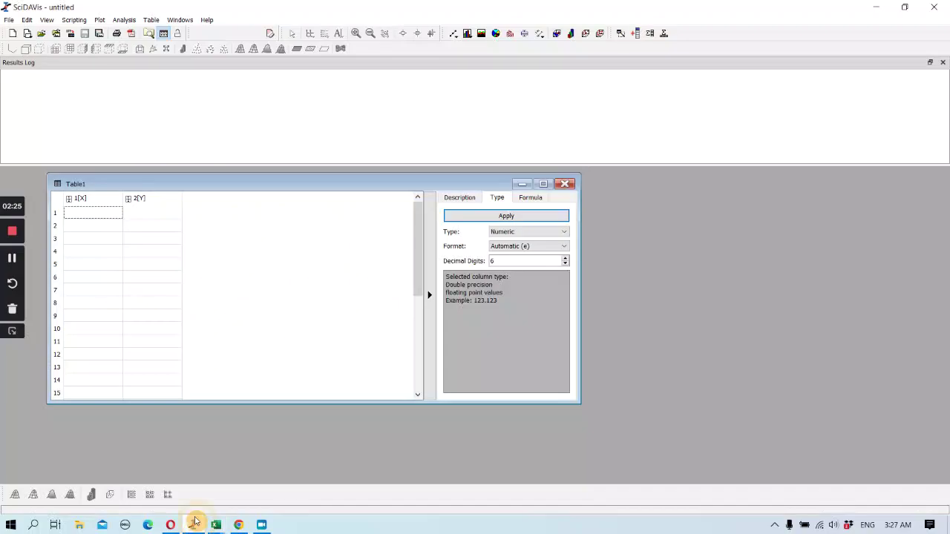
pyautogui.click(92, 213)
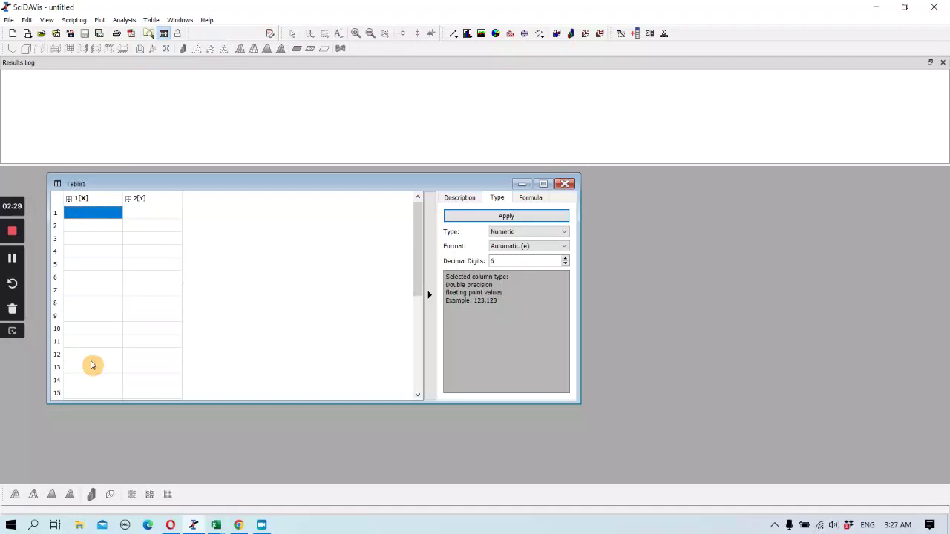
pyautogui.hotkey('ctrl', 'v')
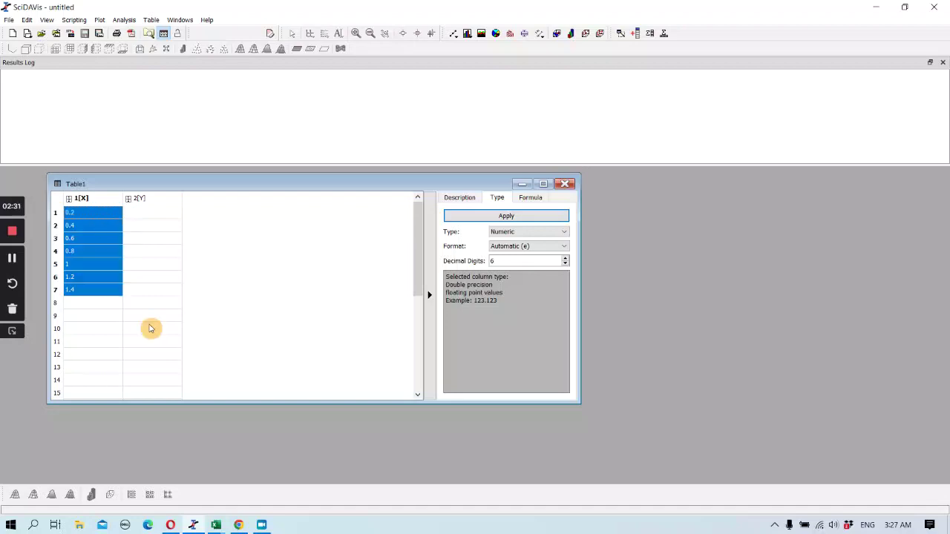
pyautogui.click(163, 213)
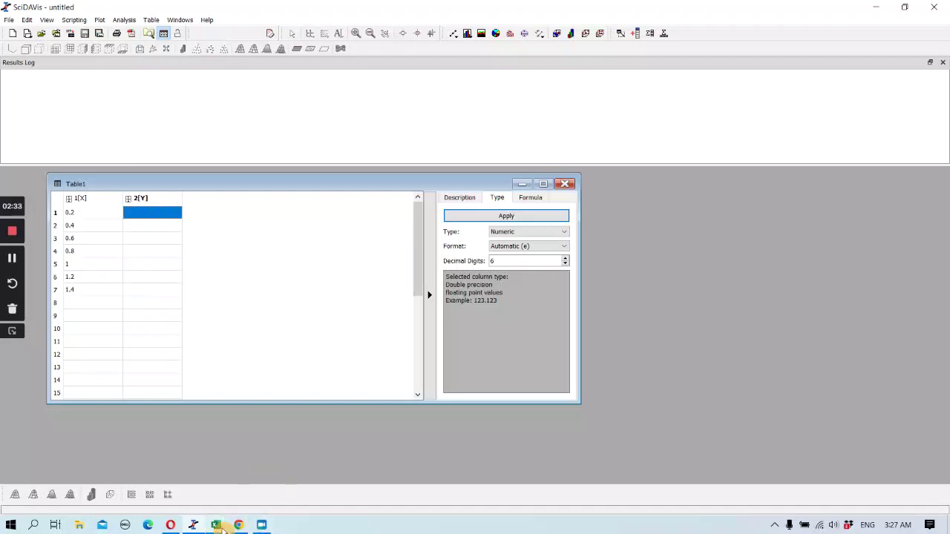
# Step: Copy D3:D9 from Excel and paste the values 200–1,380 into the 2[Y] column
pyautogui.moveTo(216, 525)
pyautogui.click(275, 493)
pyautogui.moveTo(262, 175); pyautogui.dragTo(255, 288)
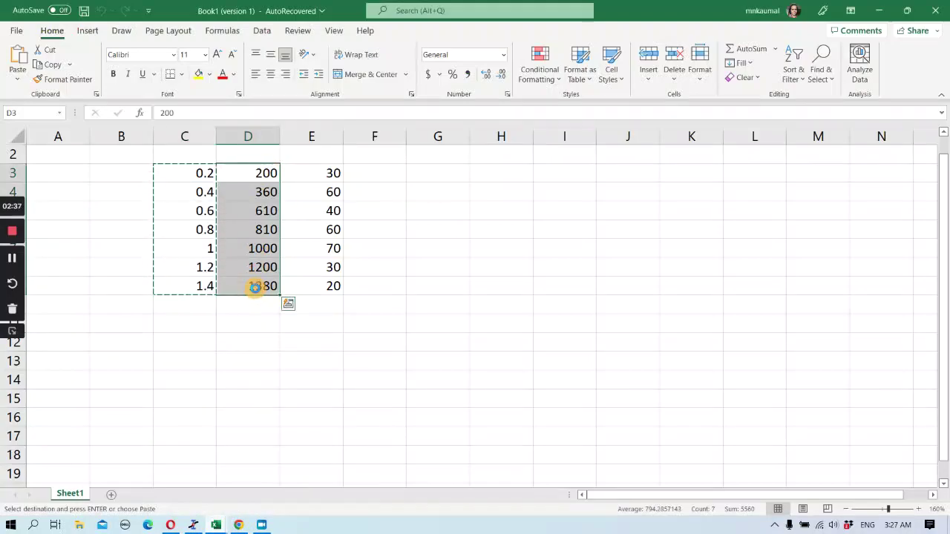
pyautogui.hotkey('ctrl', 'c')
pyautogui.click(196, 520)
pyautogui.click(164, 215)
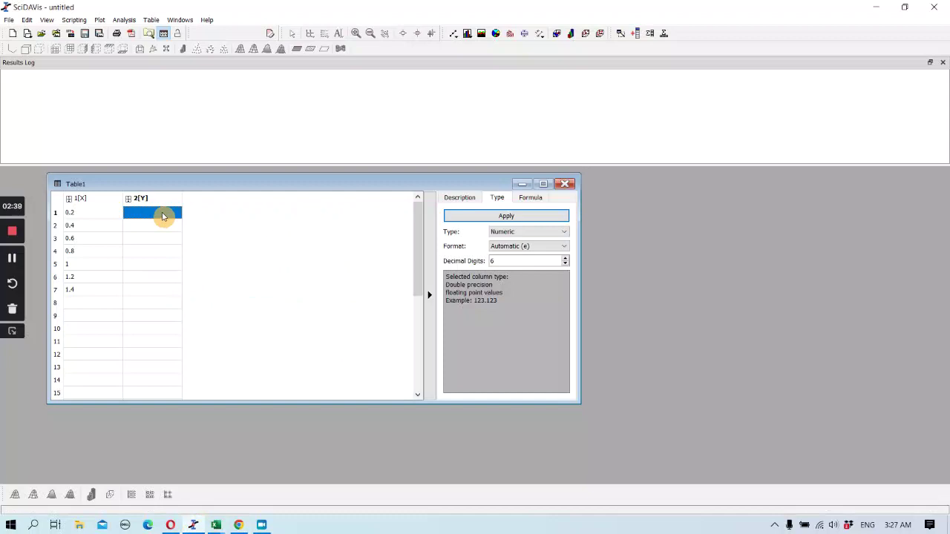
pyautogui.hotkey('ctrl', 'v')
pyautogui.click(228, 241)
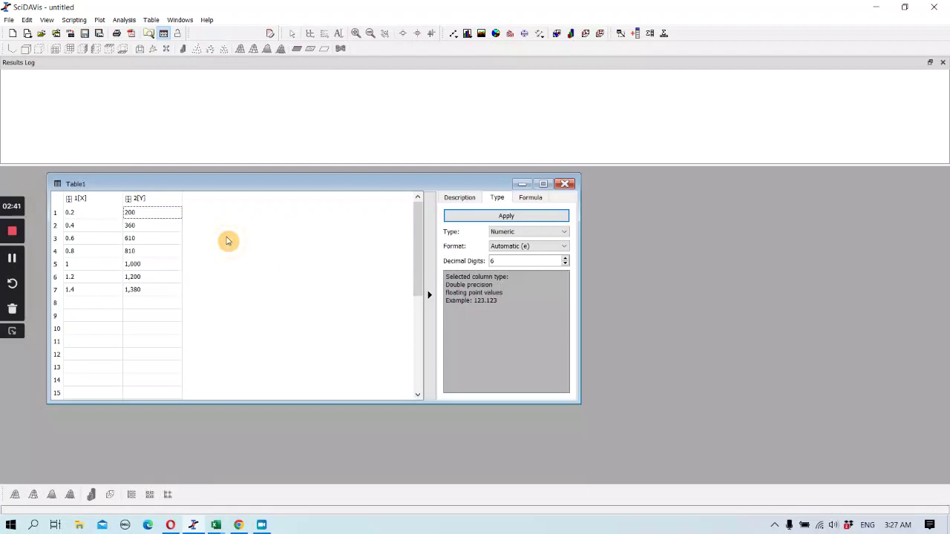
pyautogui.click(102, 199)
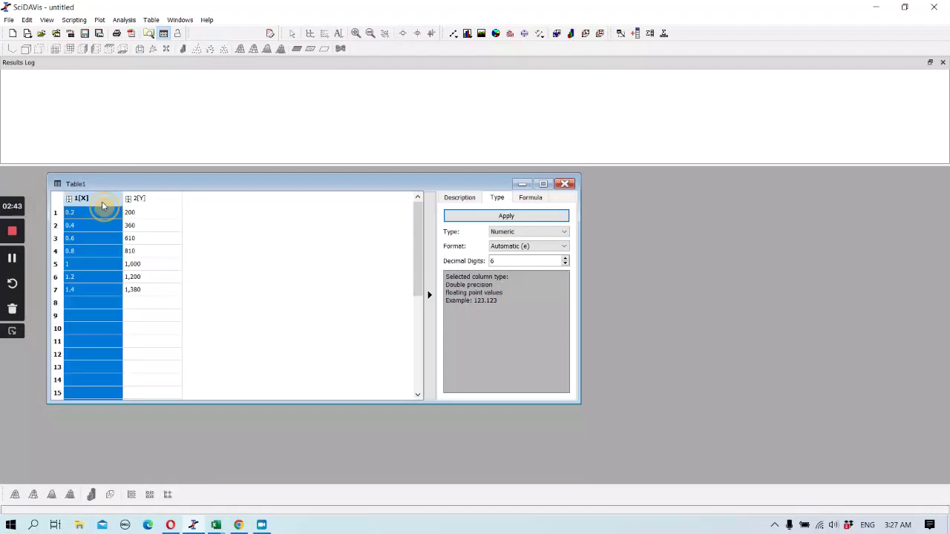
pyautogui.click(562, 236)
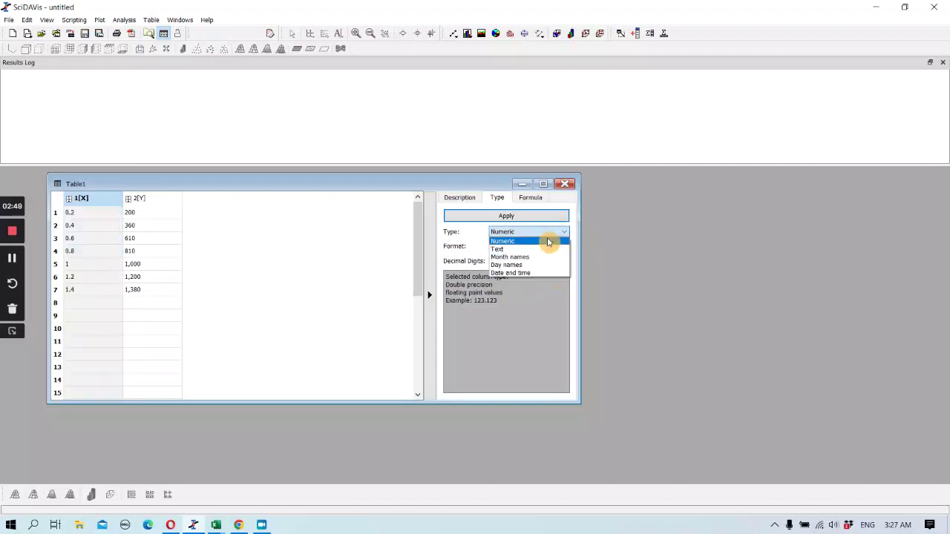
pyautogui.click(547, 241)
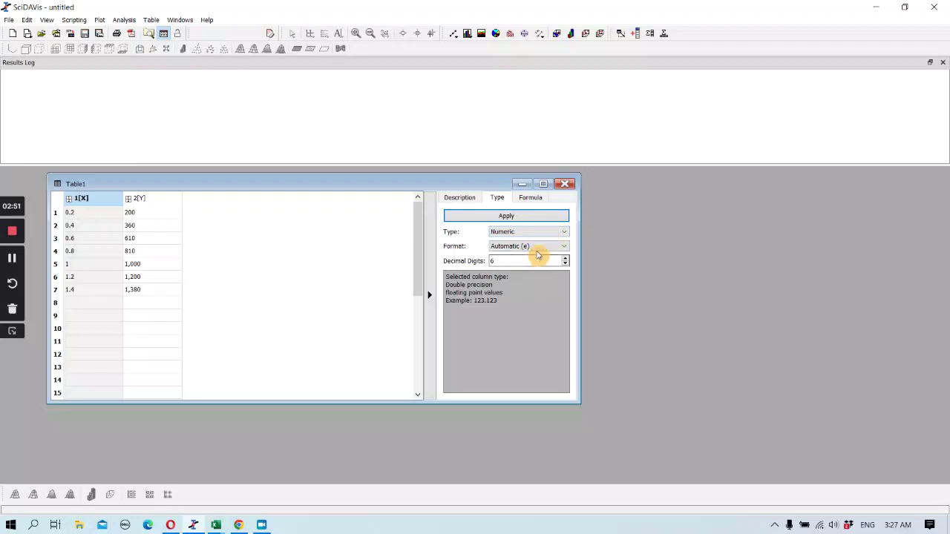
pyautogui.click(562, 248)
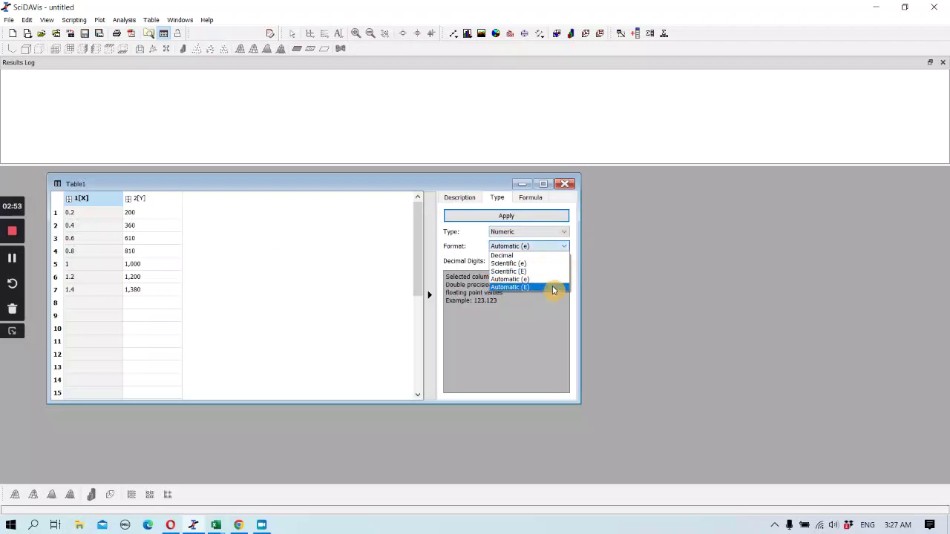
pyautogui.click(549, 329)
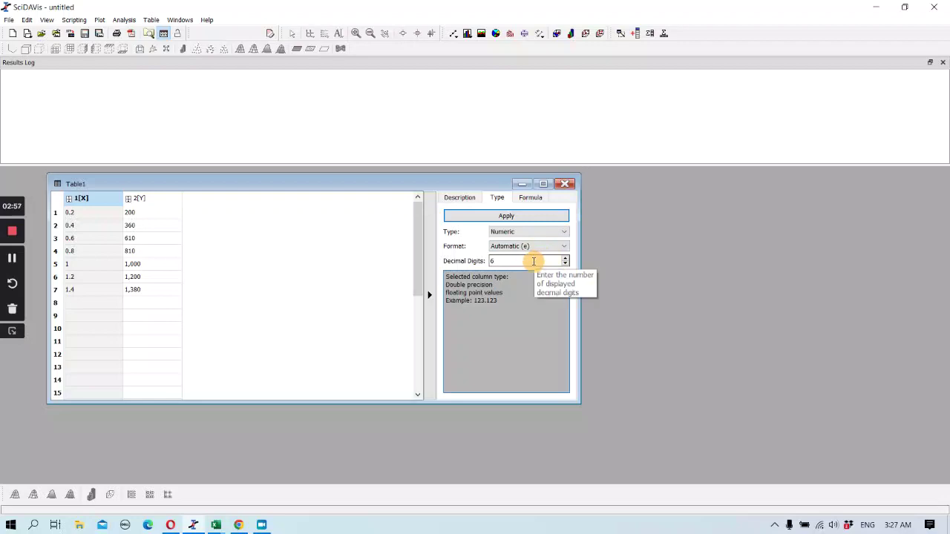
pyautogui.click(243, 259)
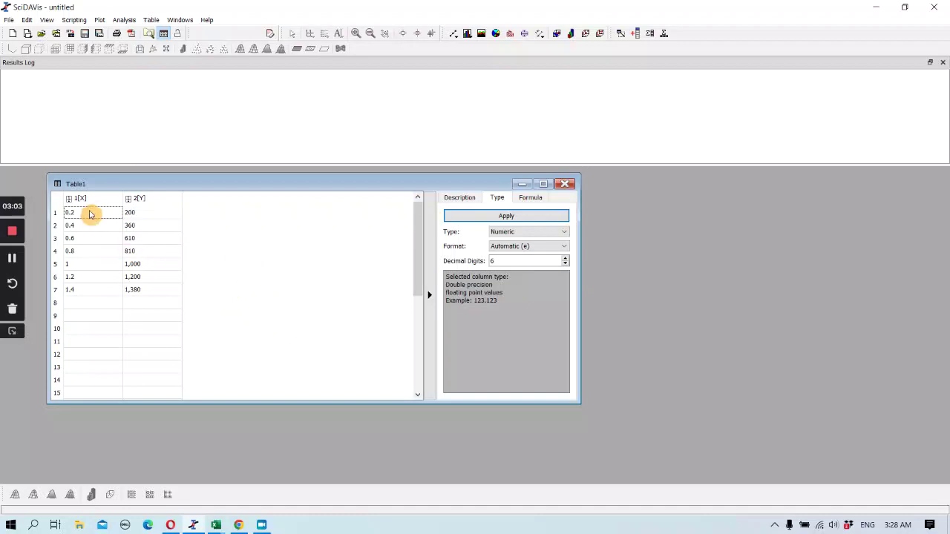
# Step: Create a scatter plot of Table1's X and Y columns
pyautogui.moveTo(92, 214); pyautogui.dragTo(159, 291)
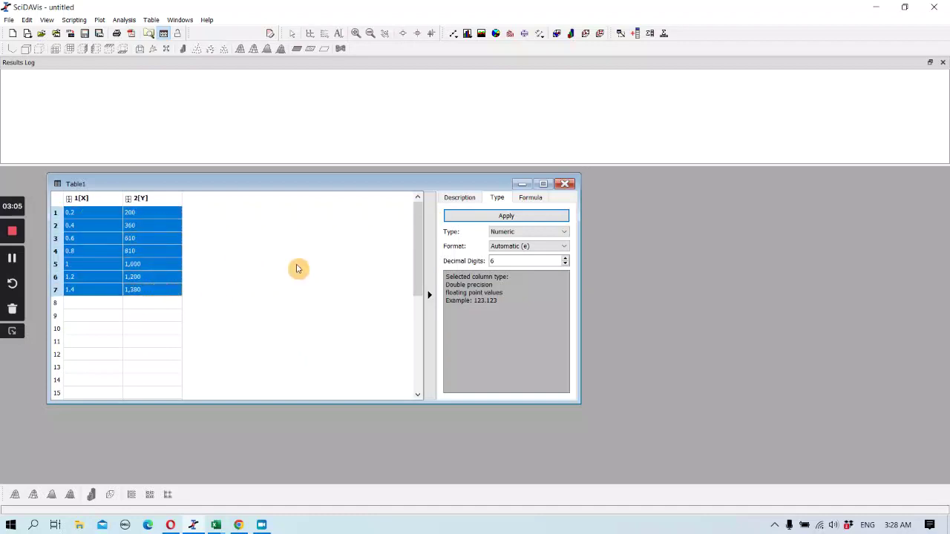
pyautogui.click(454, 35)
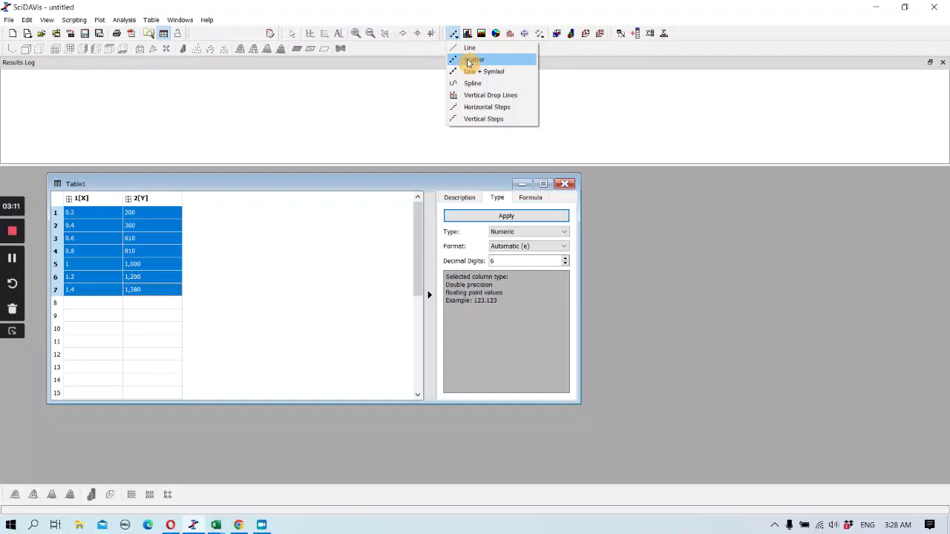
pyautogui.click(468, 60)
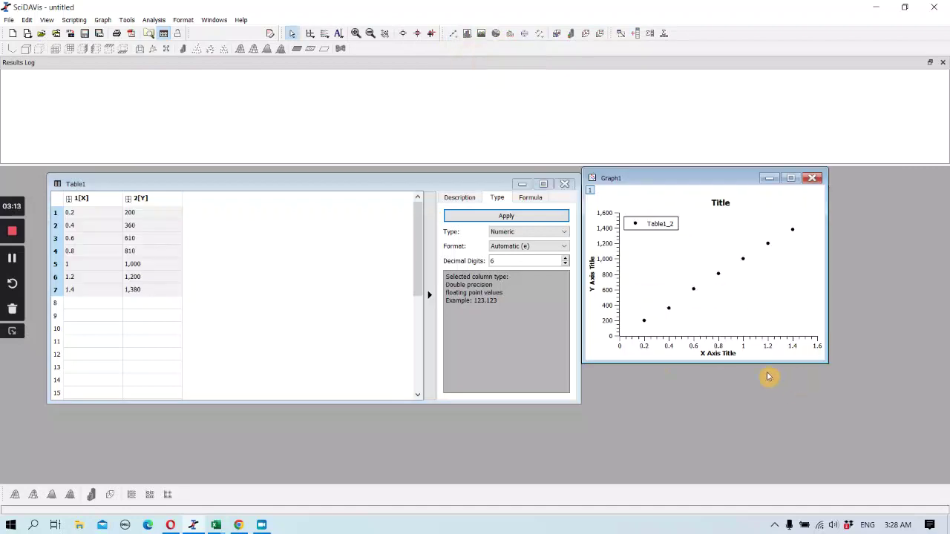
# Step: Enlarge the Graph1 window and reposition it slightly
pyautogui.moveTo(588, 361); pyautogui.dragTo(393, 466)
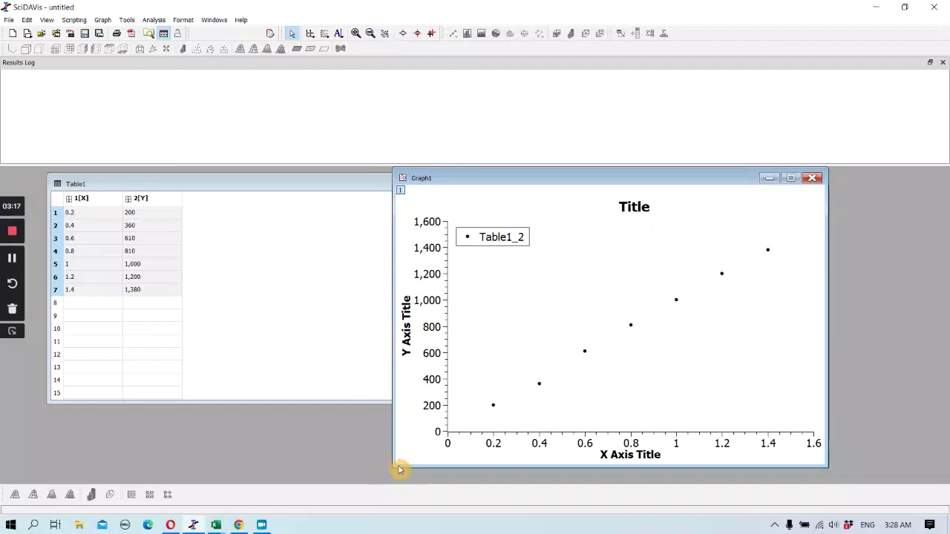
pyautogui.moveTo(634, 181); pyautogui.dragTo(700, 129)
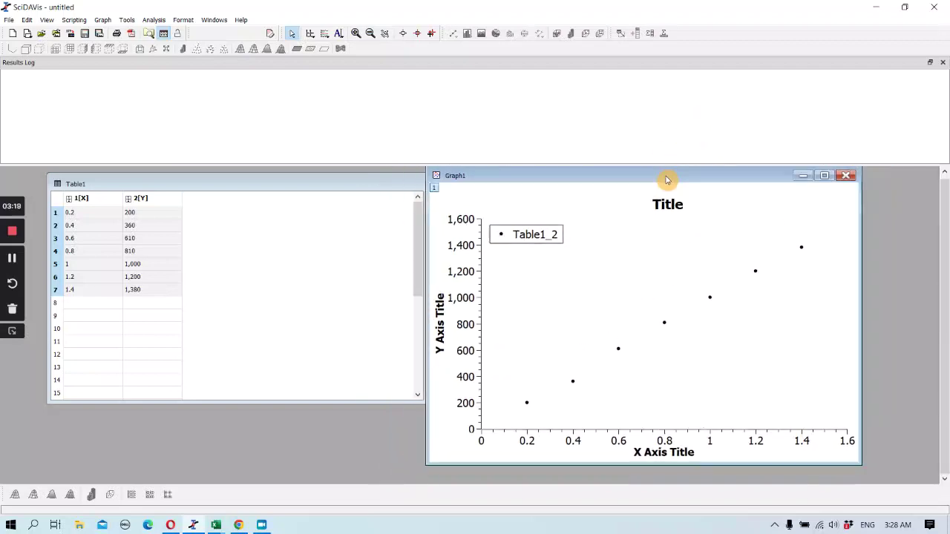
pyautogui.moveTo(666, 179); pyautogui.dragTo(664, 183)
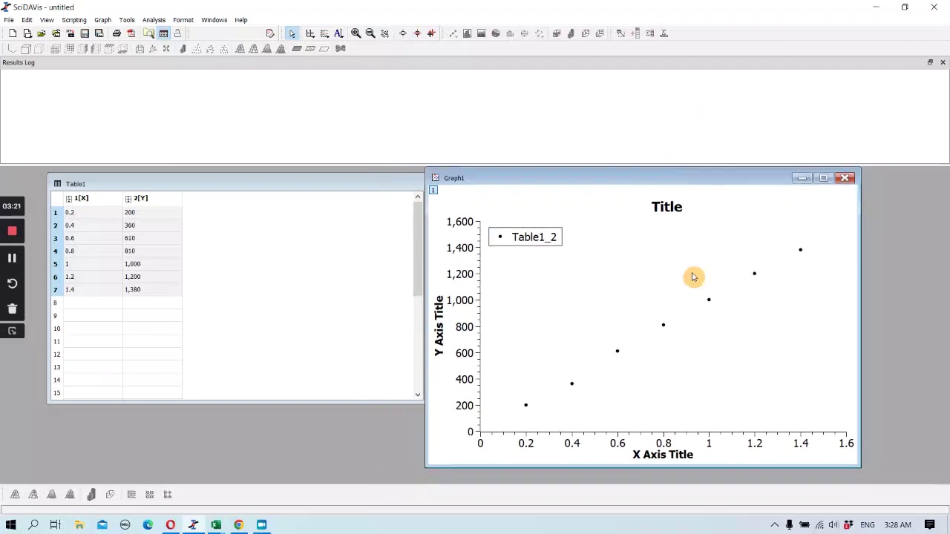
# Step: Delete the Table1_2 legend and clear the default 'Title' text from Graph1
pyautogui.click(527, 239)
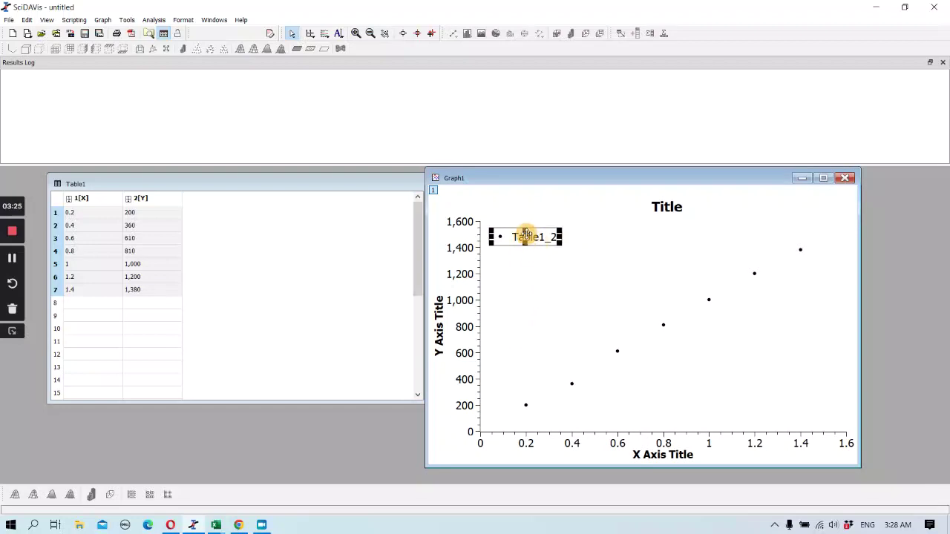
pyautogui.press('Delete')
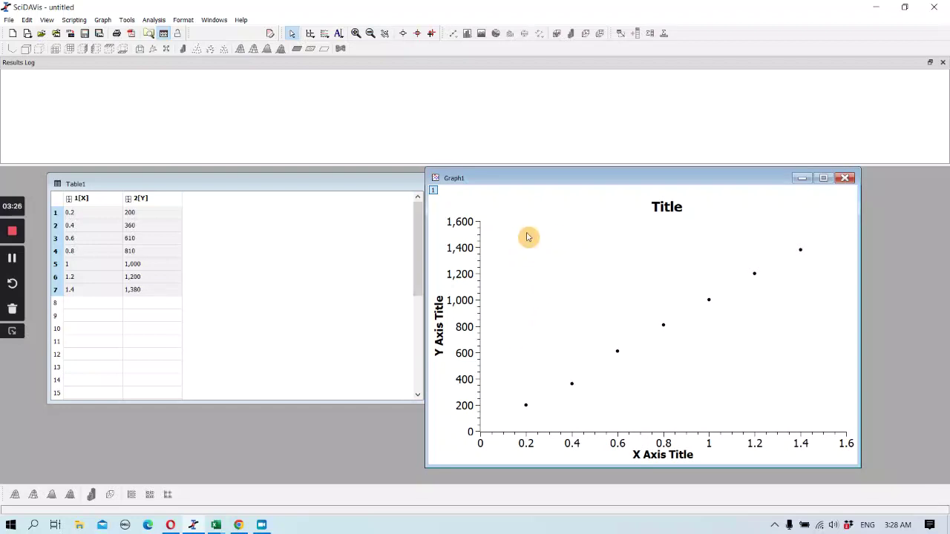
pyautogui.doubleClick(662, 212)
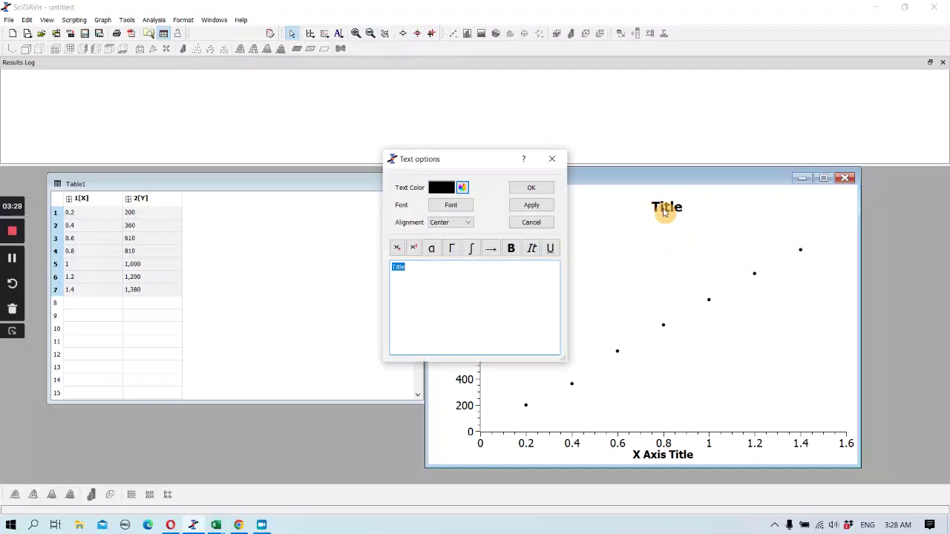
pyautogui.click(410, 269)
pyautogui.moveTo(414, 267); pyautogui.dragTo(393, 269)
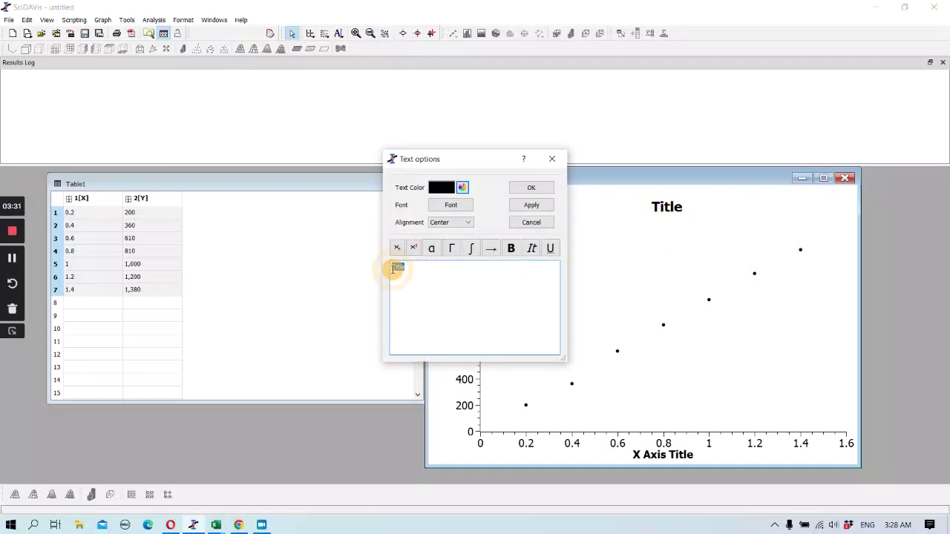
pyautogui.press('Delete')
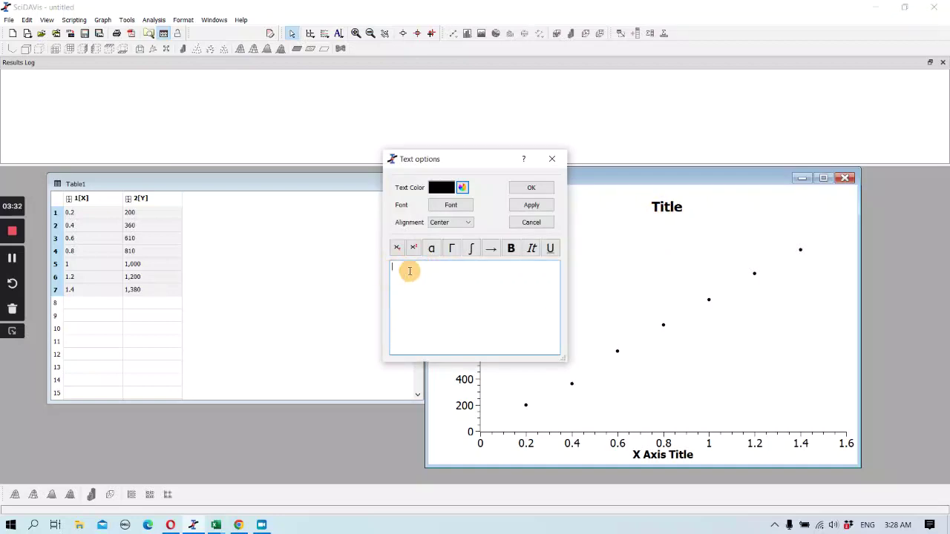
pyautogui.click(532, 208)
pyautogui.click(552, 159)
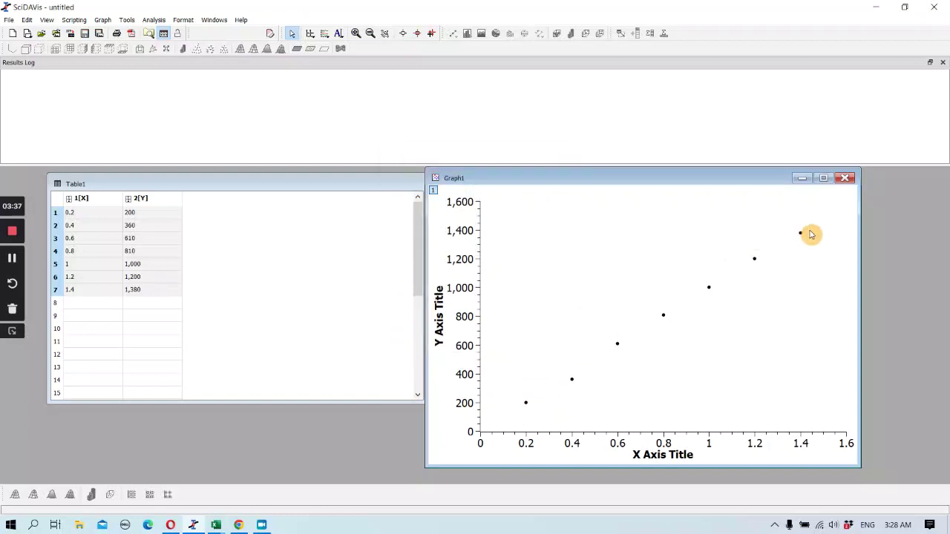
# Step: Open the Y axis title editor and type 'Response' as its new text
pyautogui.doubleClick(439, 321)
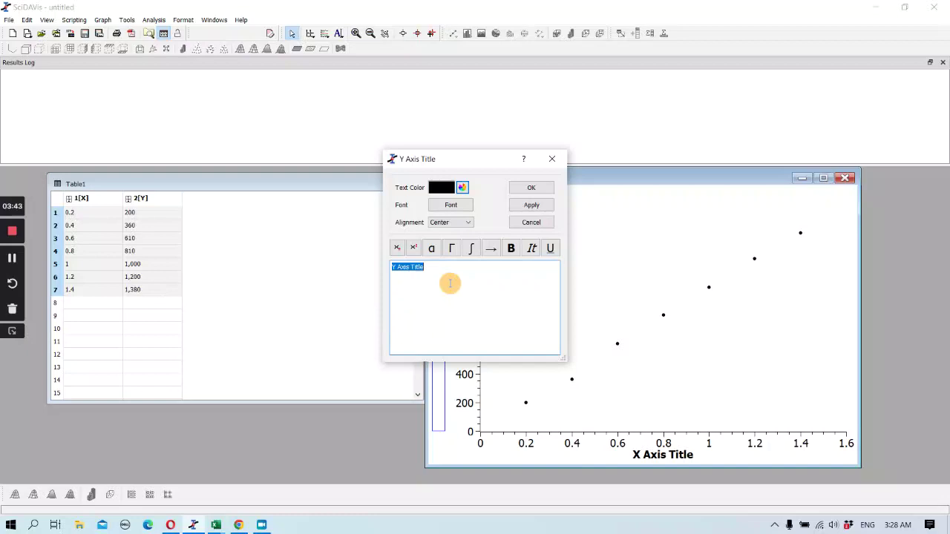
pyautogui.write('Response')
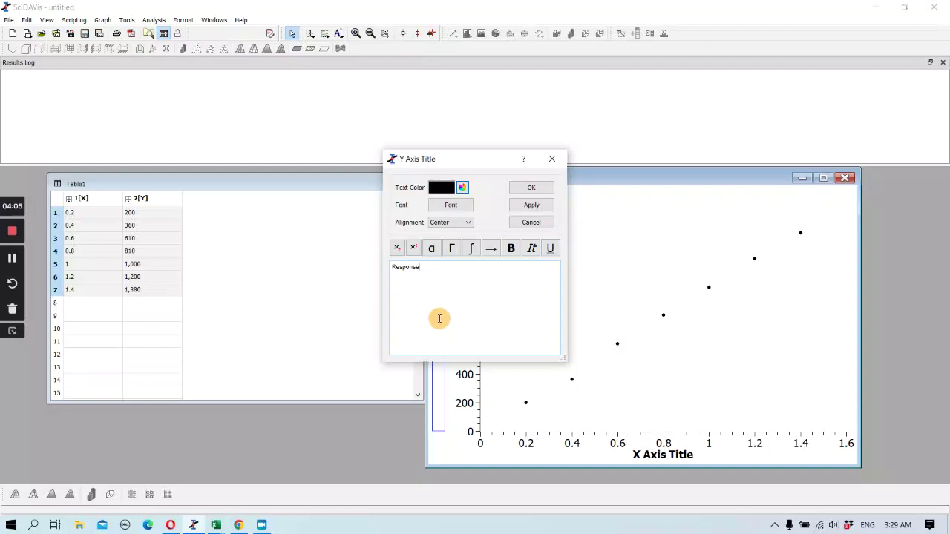
# Step: Confirm 'Response' on the Y axis and title the X axis 'Concentration (mol dm⁻³)' with superscript -3
pyautogui.click(530, 189)
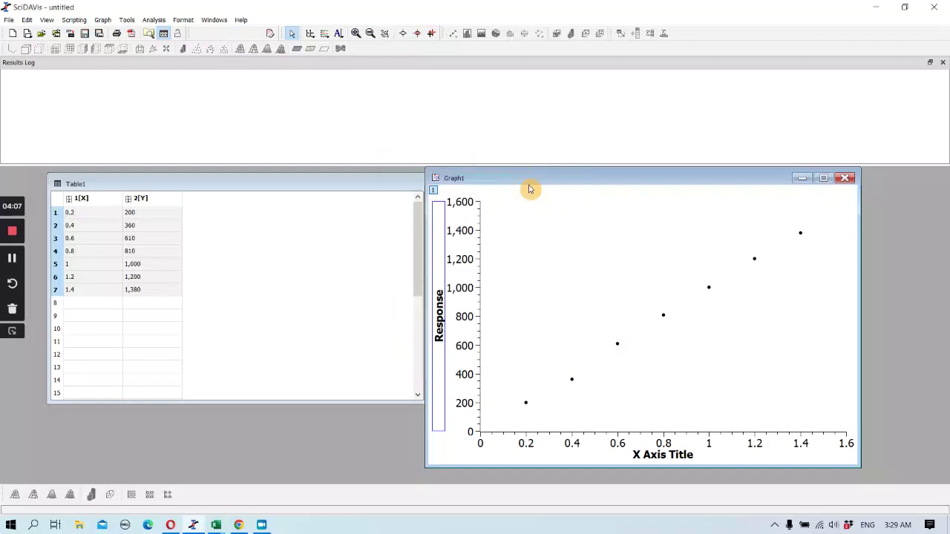
pyautogui.doubleClick(660, 456)
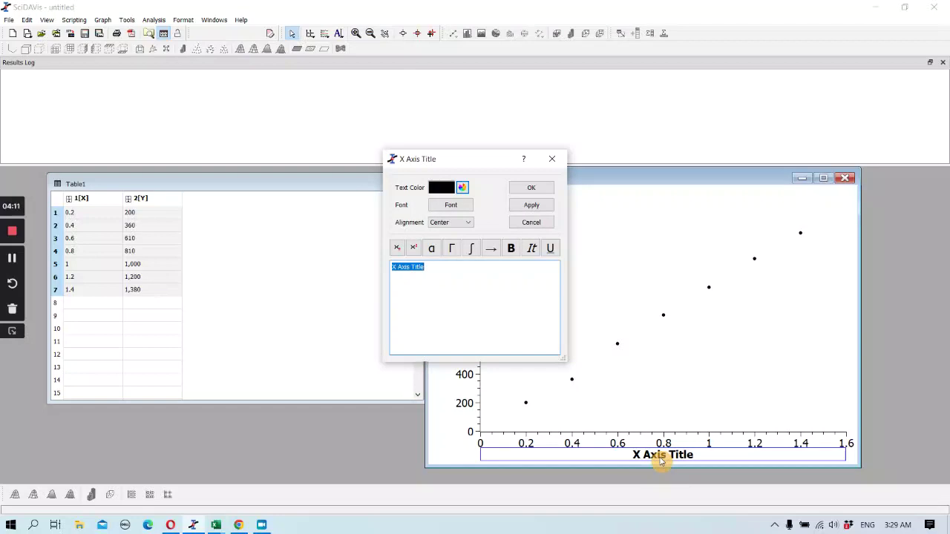
pyautogui.write('Concentration (mol dm-3')
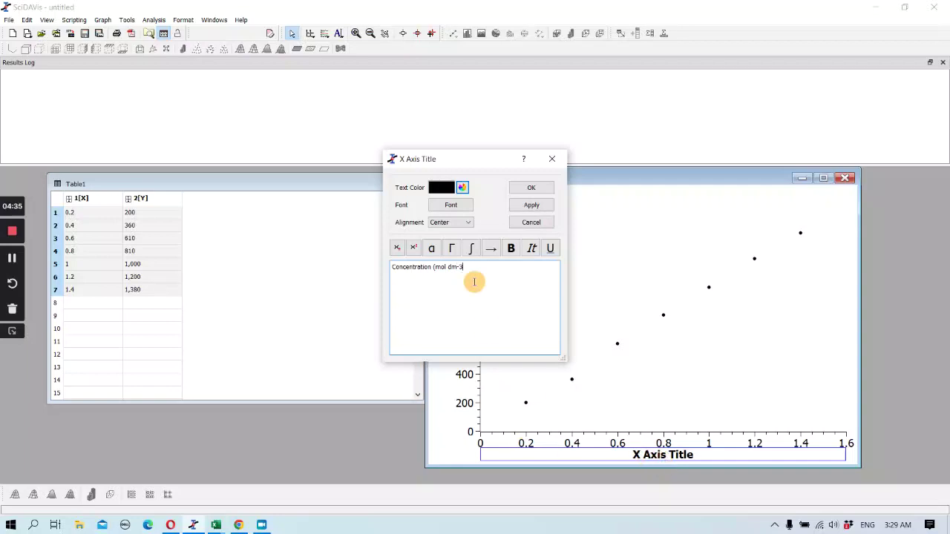
pyautogui.moveTo(455, 267); pyautogui.dragTo(464, 267)
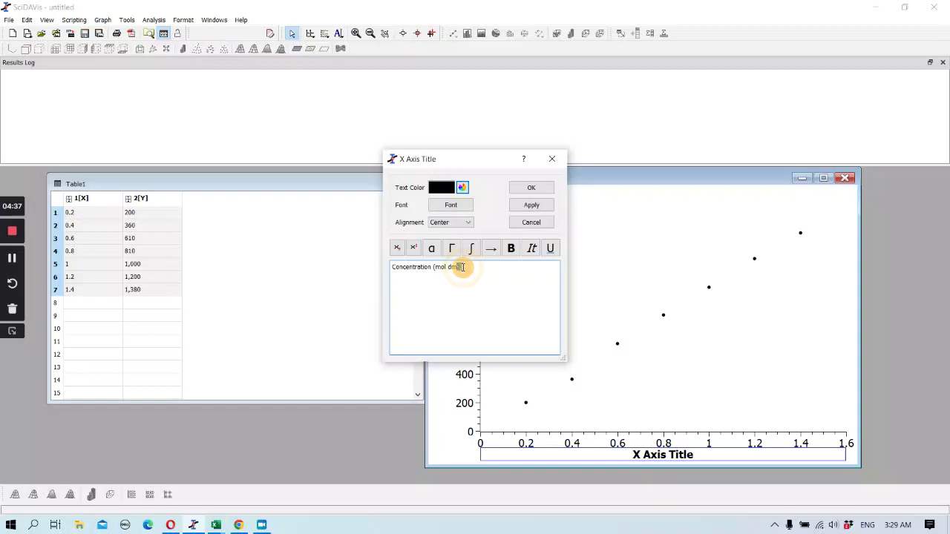
pyautogui.click(413, 248)
pyautogui.click(520, 301)
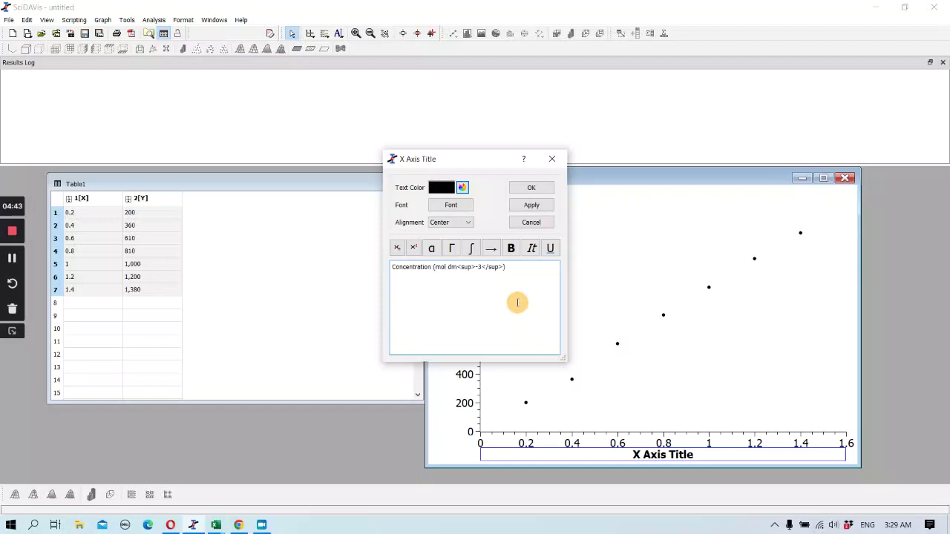
pyautogui.click(533, 207)
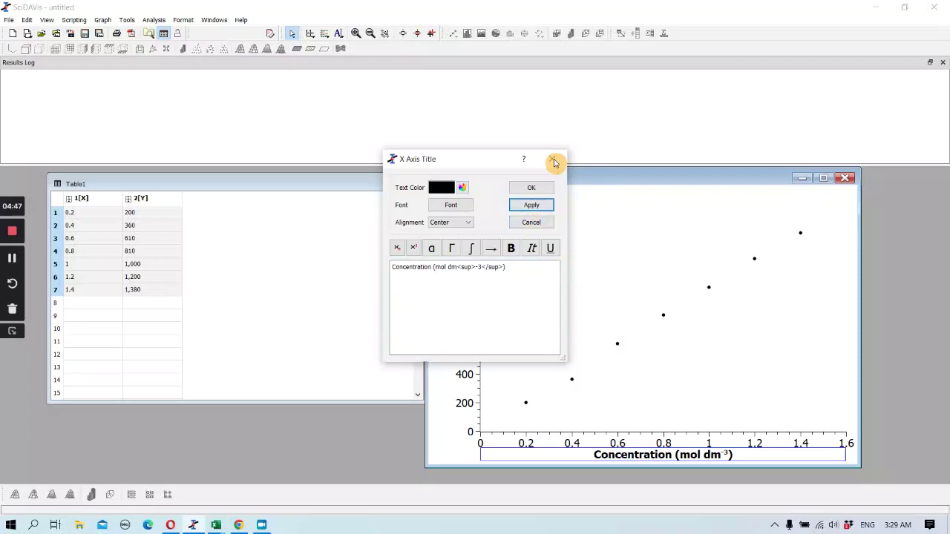
pyautogui.press('Escape')
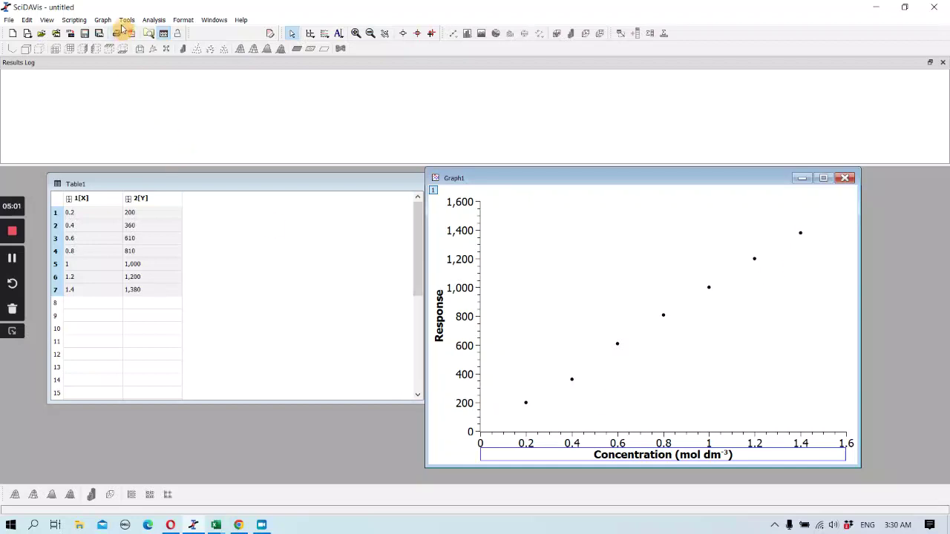
# Step: Apply Analysis > Quick Fit > Fit Linear, giving slope 1001.79, intercept −7.14, R² 0.99964
pyautogui.click(123, 22)
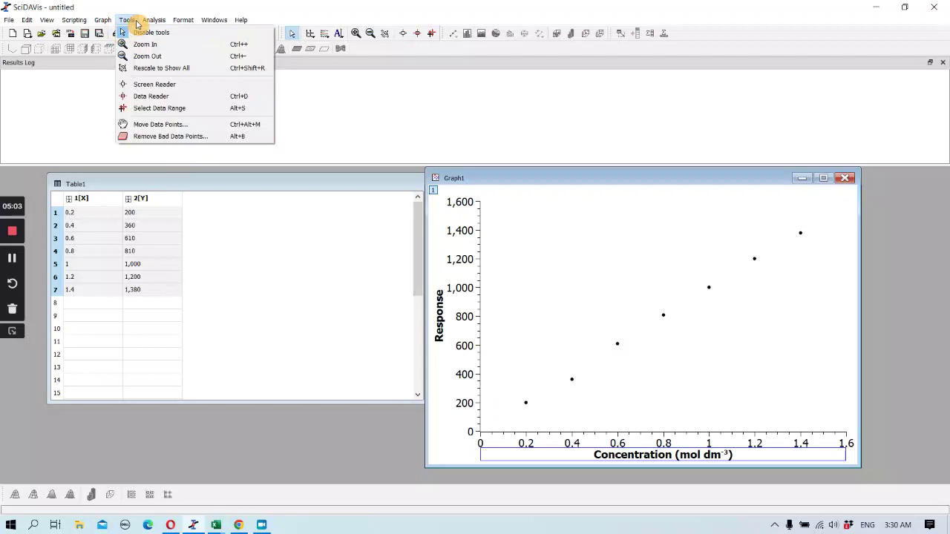
pyautogui.moveTo(147, 23)
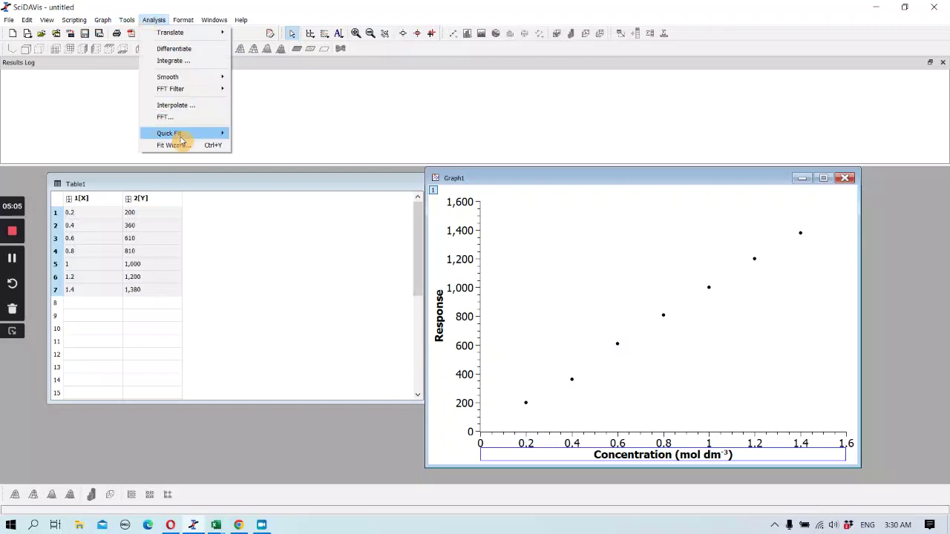
pyautogui.moveTo(181, 136)
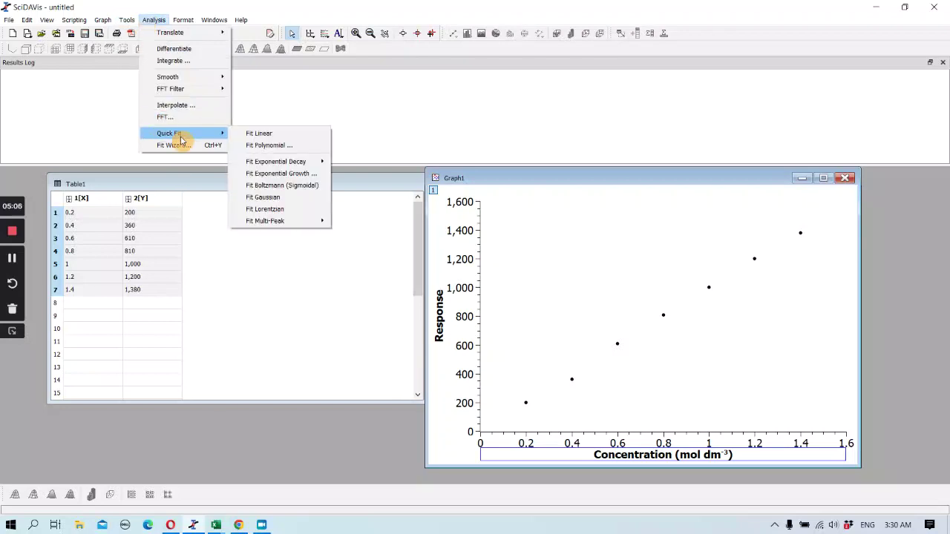
pyautogui.click(285, 134)
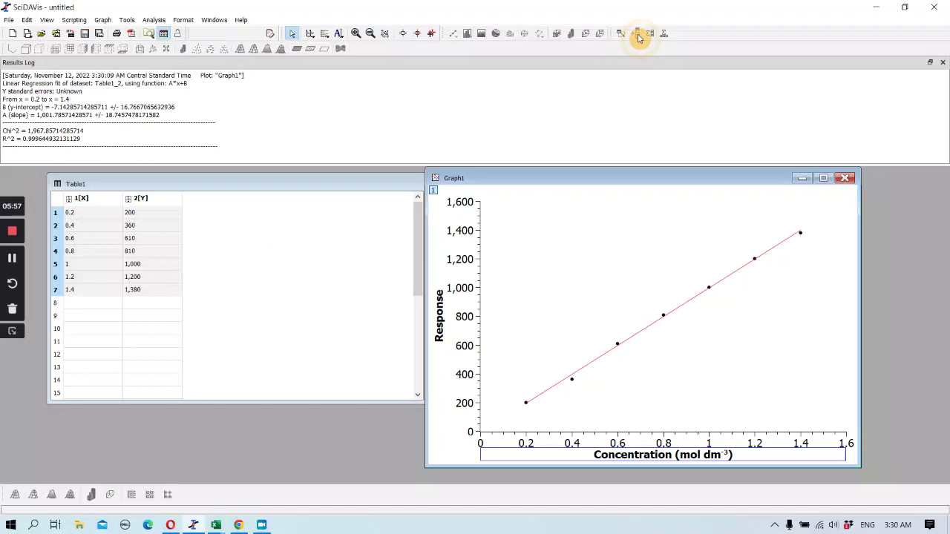
# Step: Add a third column to Table1 and set it as the Y Error column
pyautogui.click(225, 254)
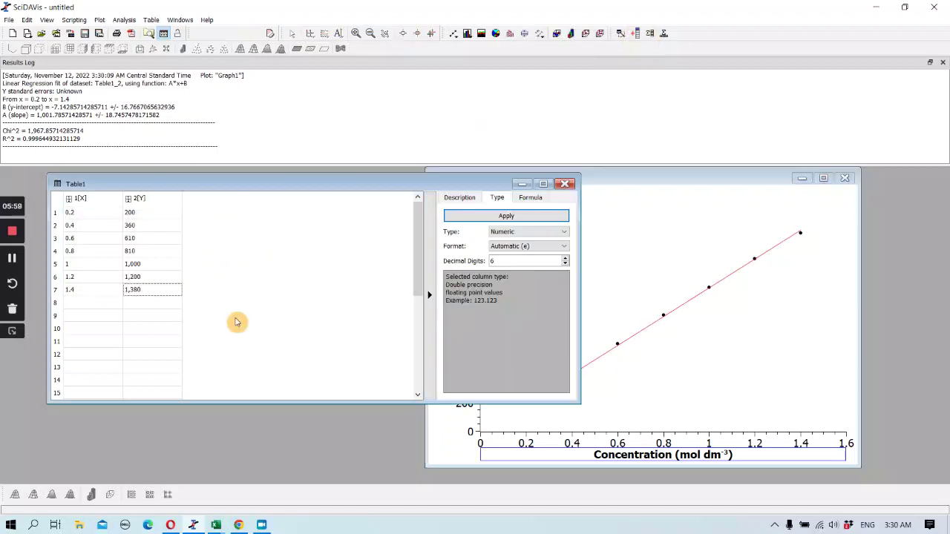
pyautogui.click(636, 35)
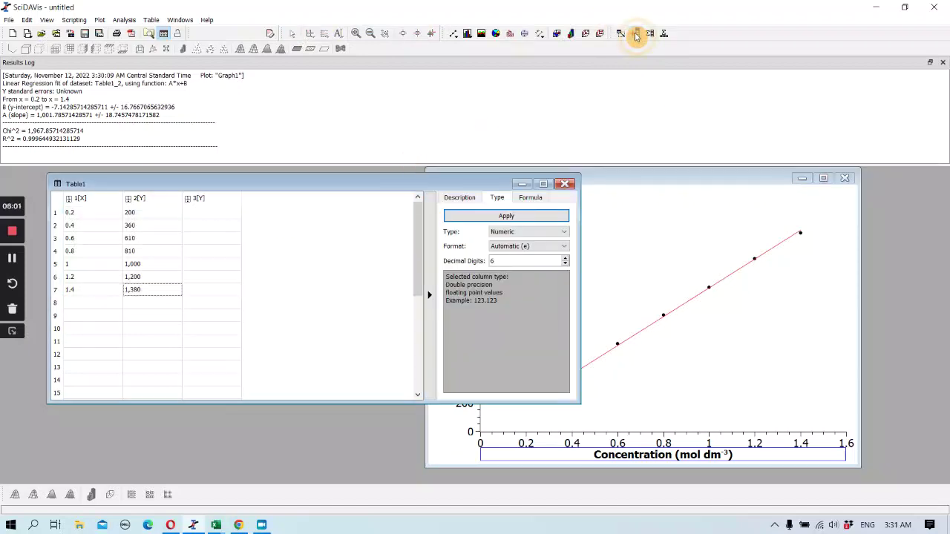
pyautogui.rightClick(201, 202)
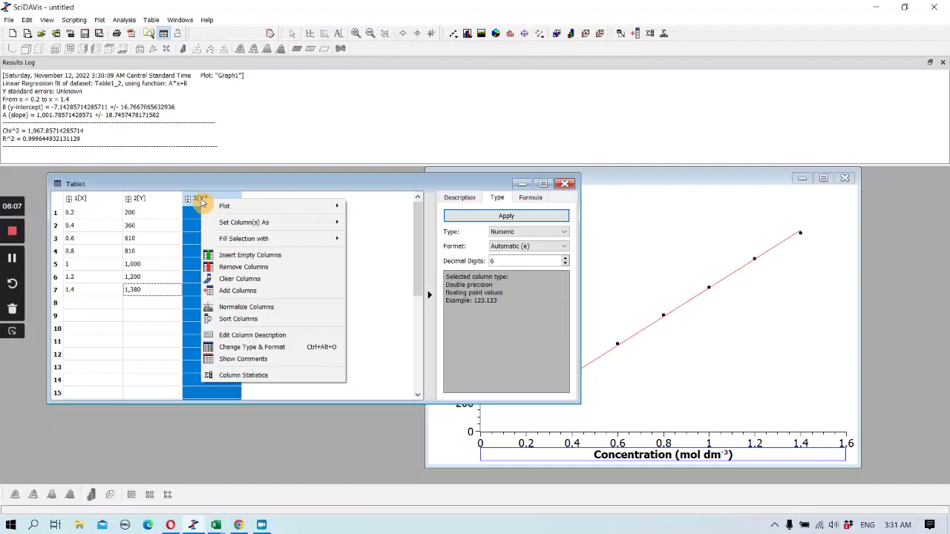
pyautogui.moveTo(255, 222)
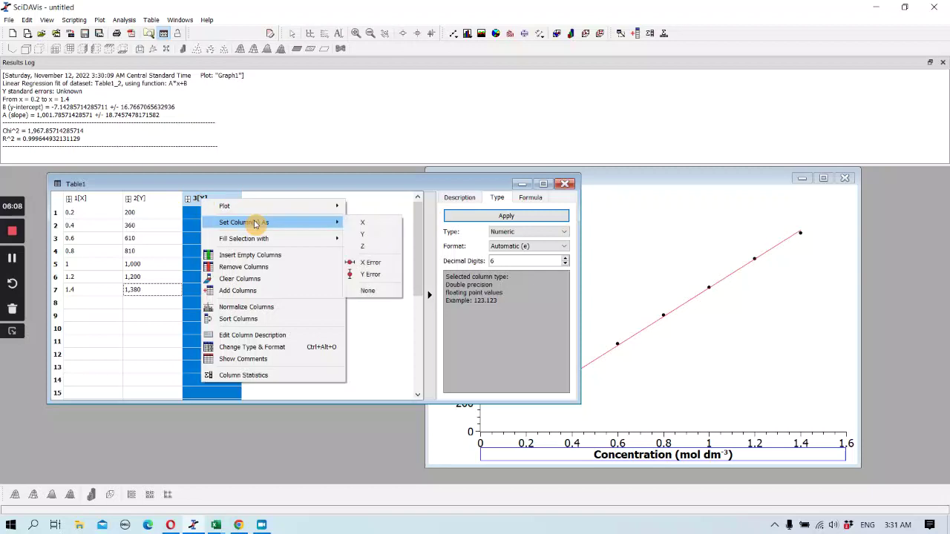
pyautogui.click(371, 274)
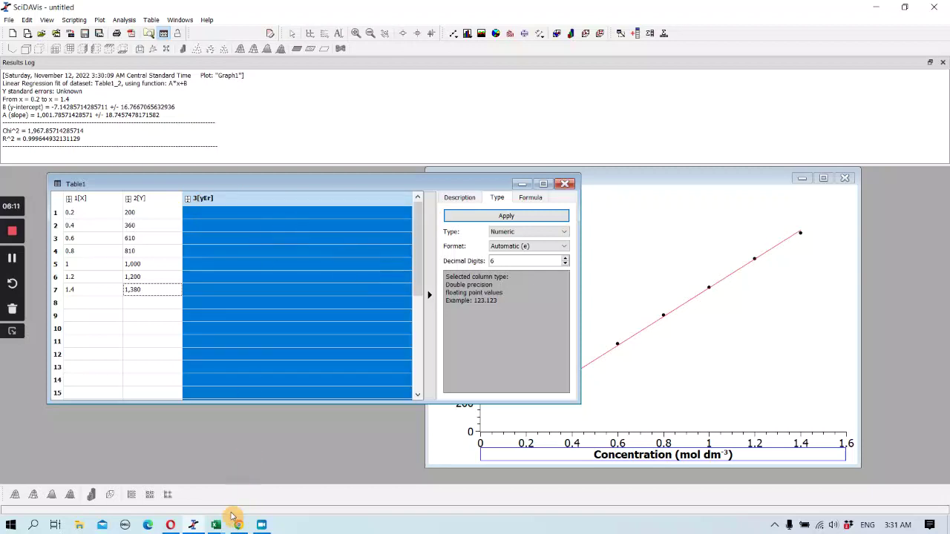
# Step: Copy the error values in E3:E9 from the Excel workbook
pyautogui.moveTo(216, 522)
pyautogui.click(259, 500)
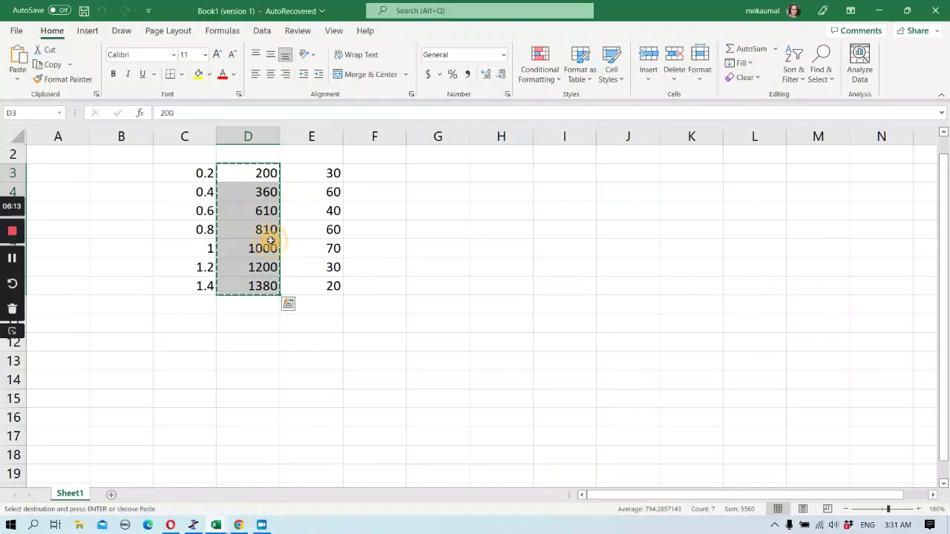
pyautogui.moveTo(304, 173); pyautogui.dragTo(307, 286)
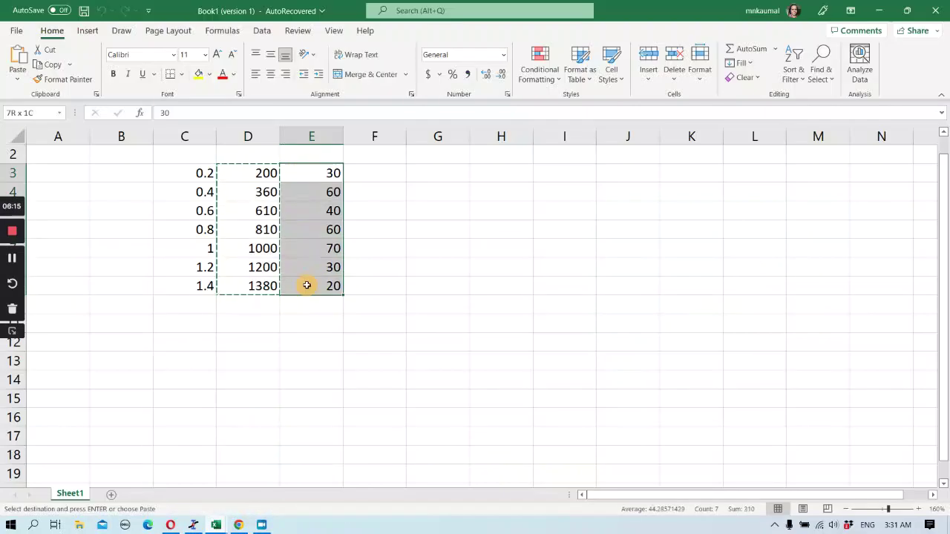
pyautogui.hotkey('ctrl', 'c')
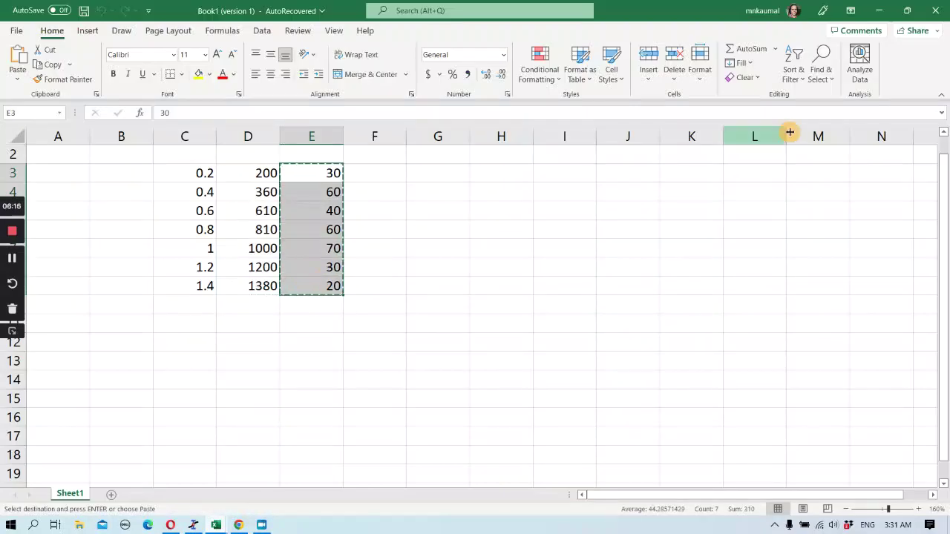
# Step: Paste the error values 30, 60, 40, 60, 70, 30, 20 into Table1's column 3, then bring Graph1 forward
pyautogui.click(880, 12)
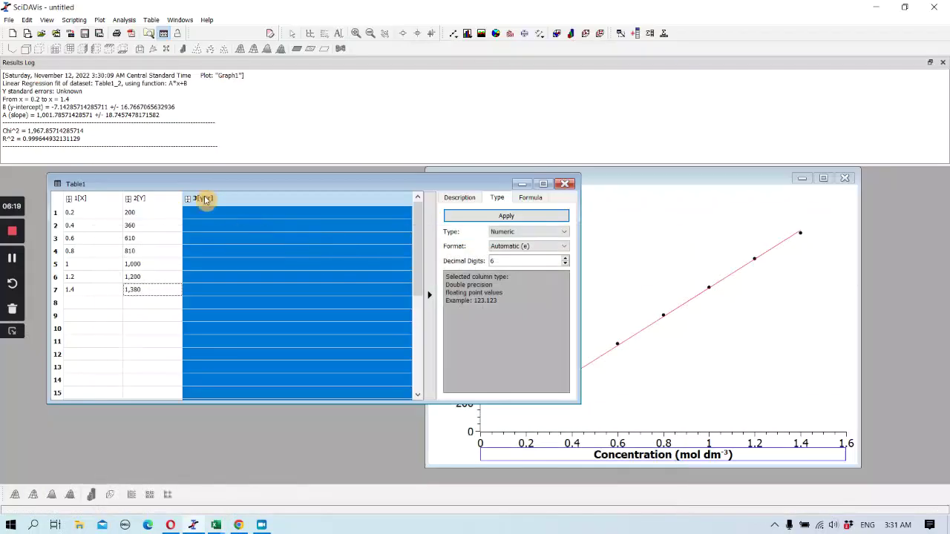
pyautogui.click(210, 211)
pyautogui.hotkey('ctrl', 'v')
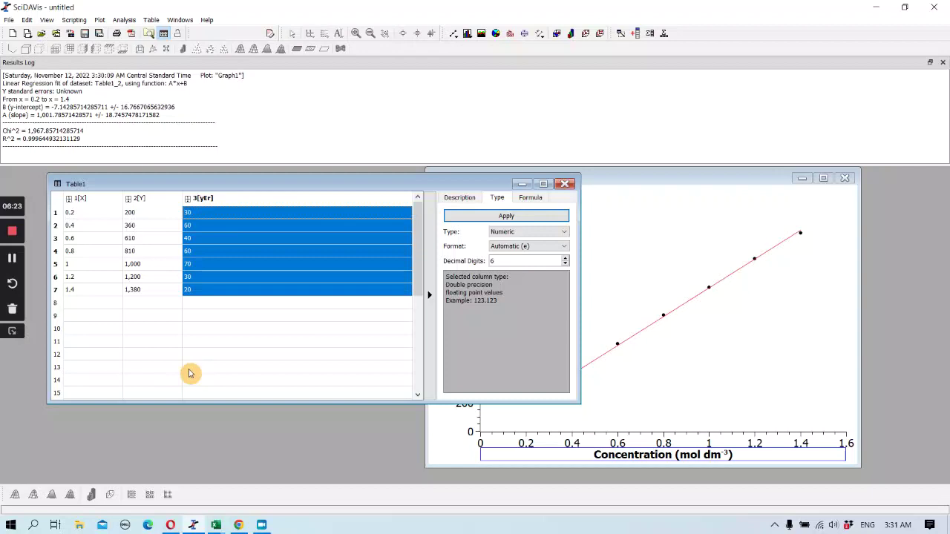
pyautogui.click(625, 190)
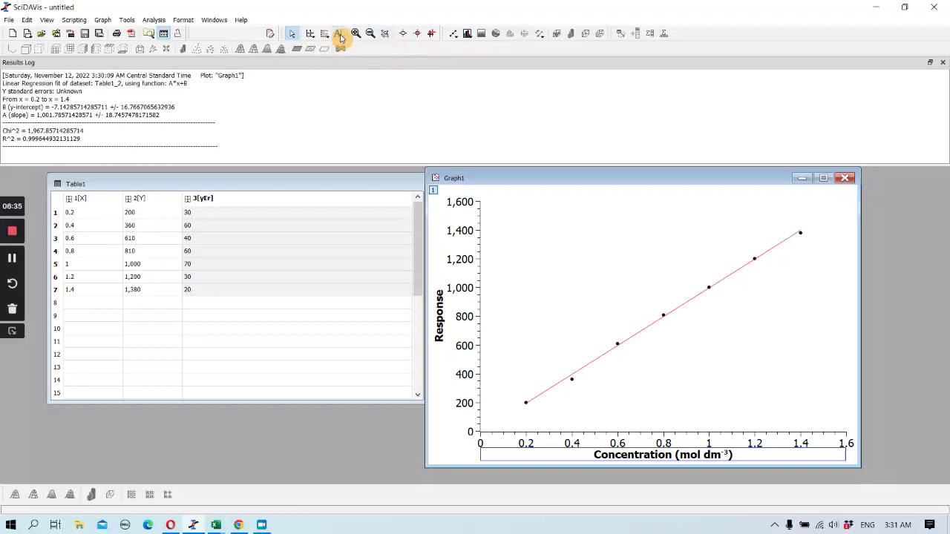
# Step: Add Y error bars to Graph1 using Table1 column 3 as the error source
pyautogui.click(315, 39)
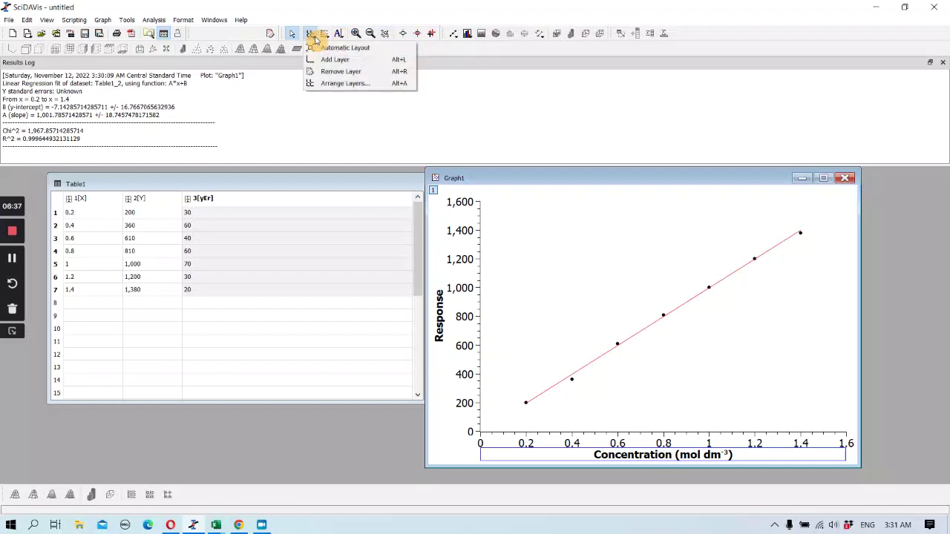
pyautogui.click(328, 40)
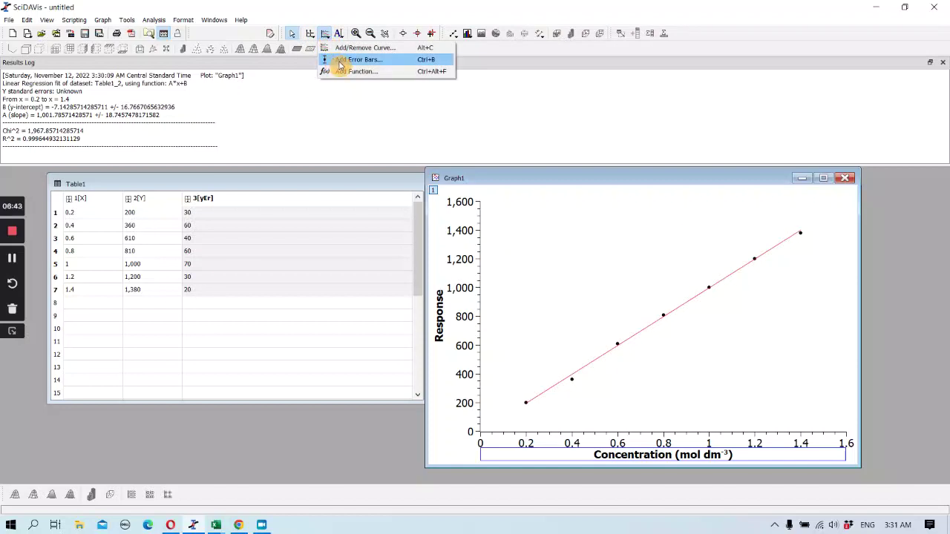
pyautogui.click(349, 60)
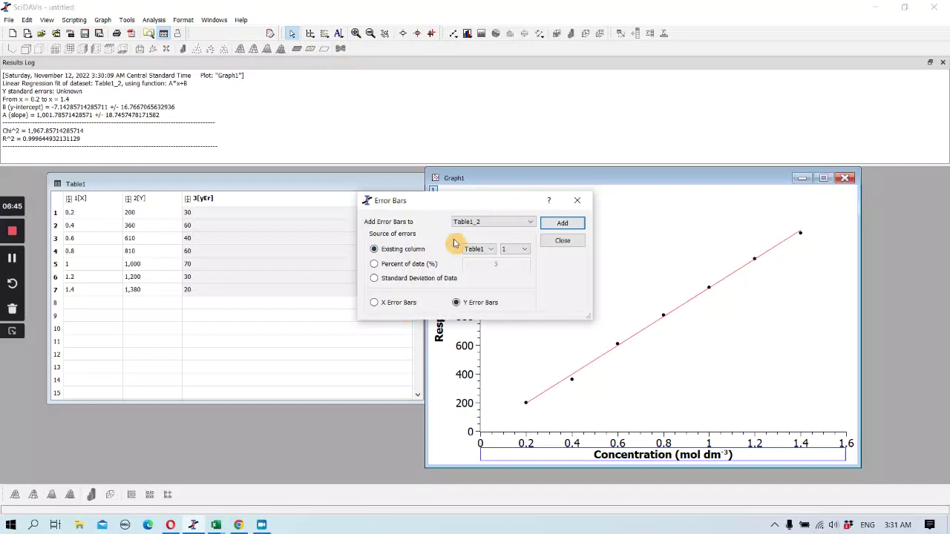
pyautogui.click(524, 250)
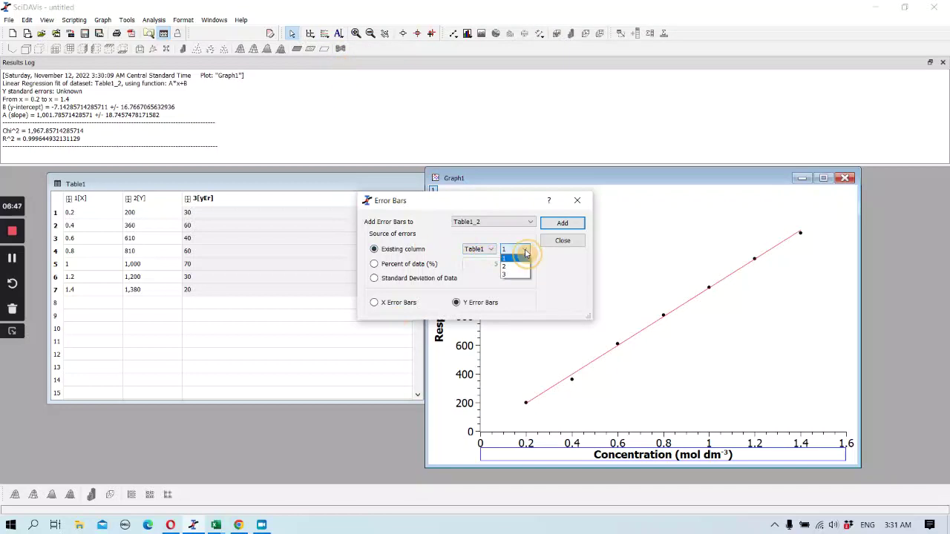
pyautogui.click(525, 276)
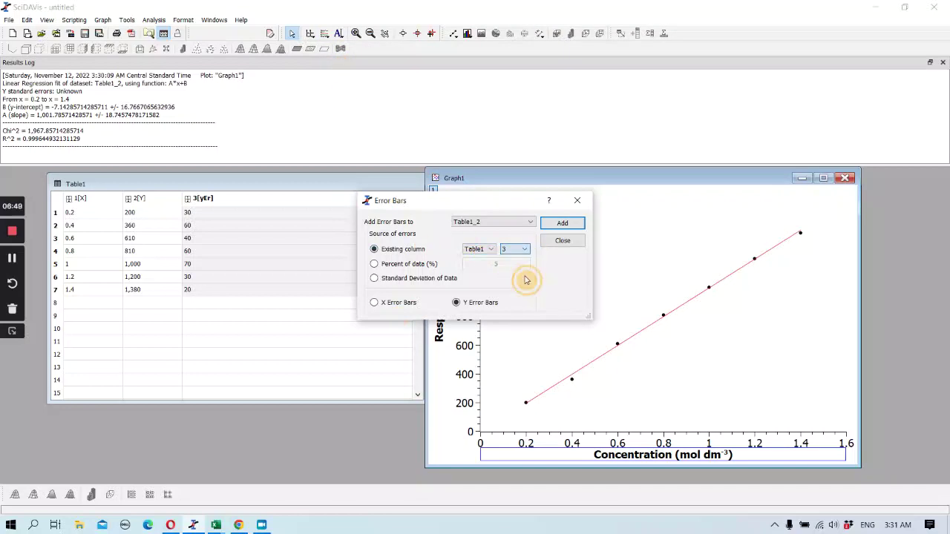
pyautogui.click(566, 224)
pyautogui.click(577, 199)
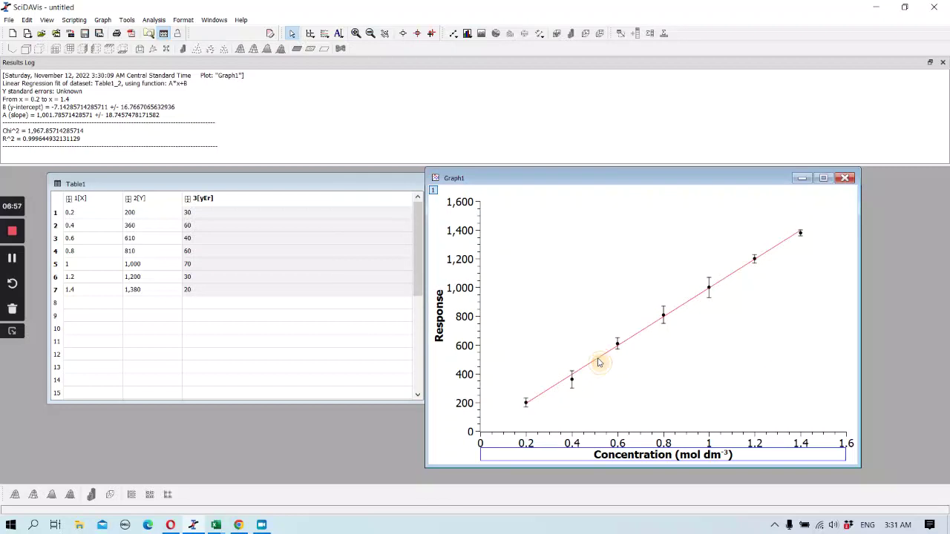
# Step: In the plot details, select the LinearFit1 curve and set its line colour to black
pyautogui.doubleClick(599, 363)
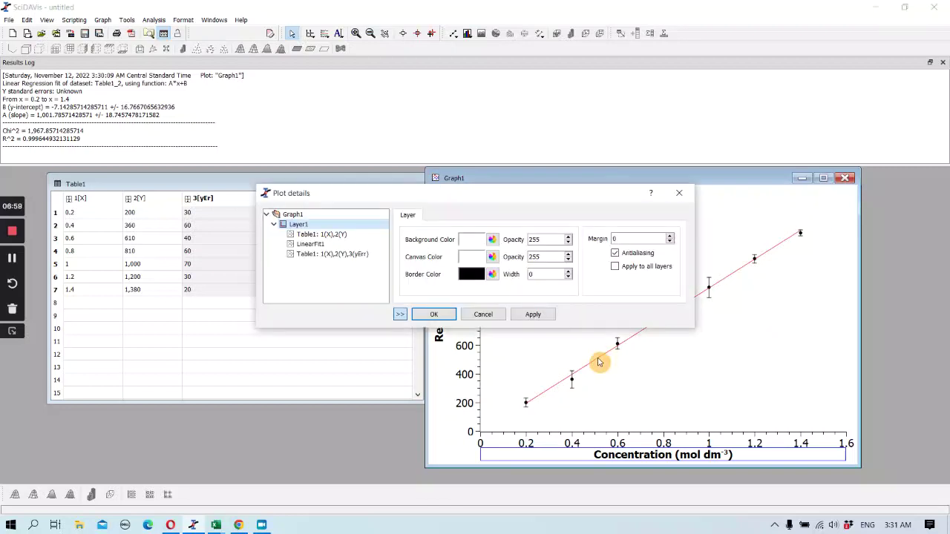
pyautogui.click(316, 245)
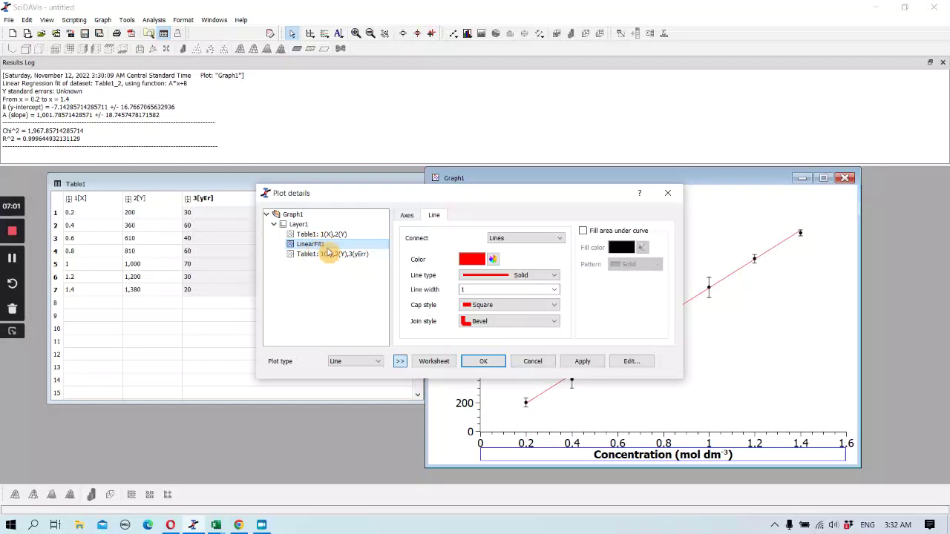
pyautogui.click(493, 259)
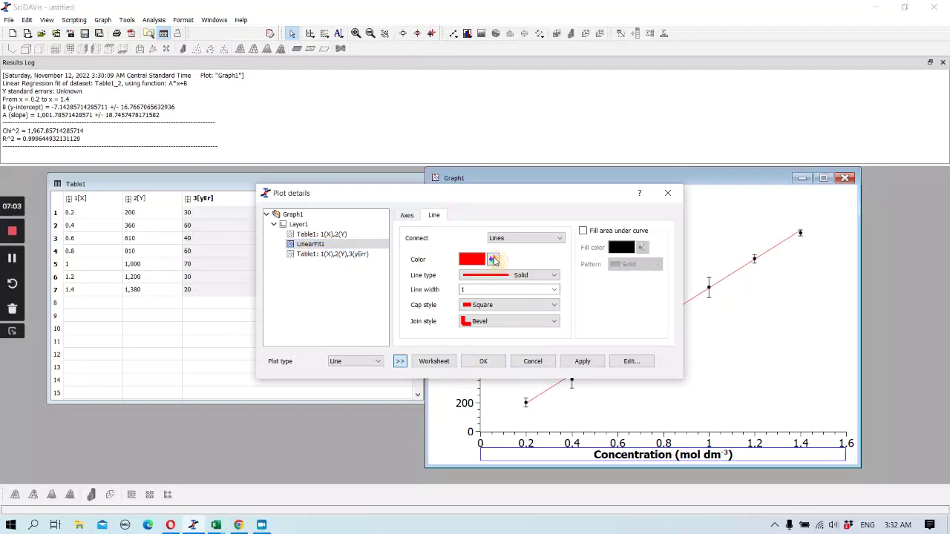
pyautogui.click(351, 201)
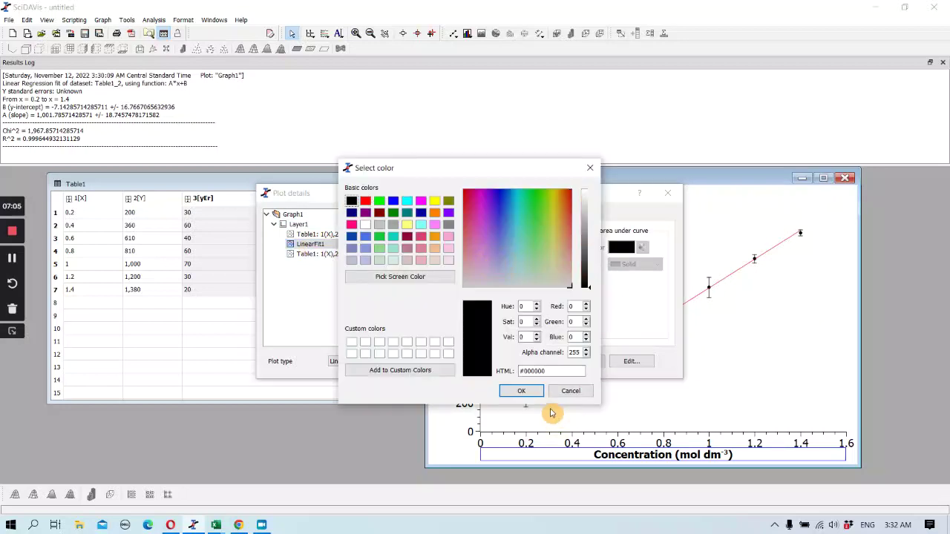
pyautogui.click(522, 392)
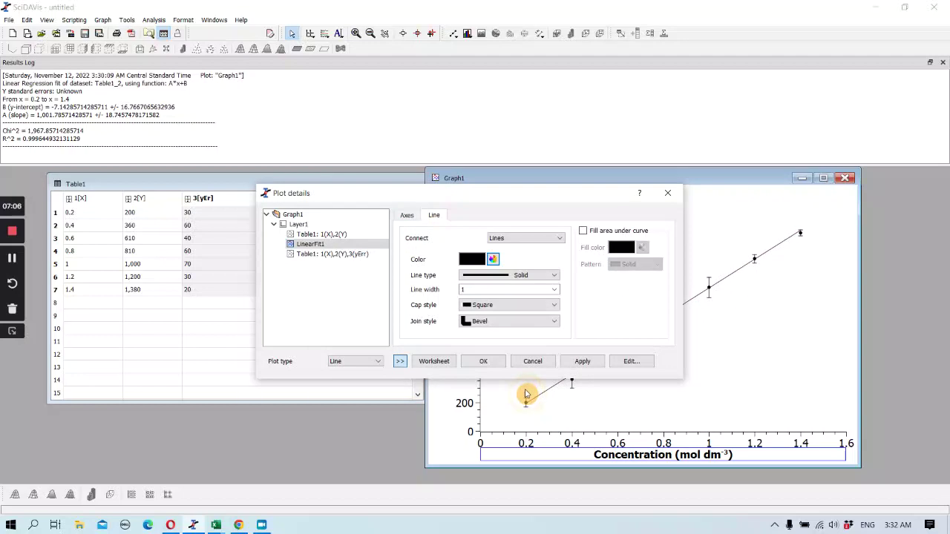
# Step: Change the fit line's style to Dash
pyautogui.click(556, 277)
pyautogui.click(529, 300)
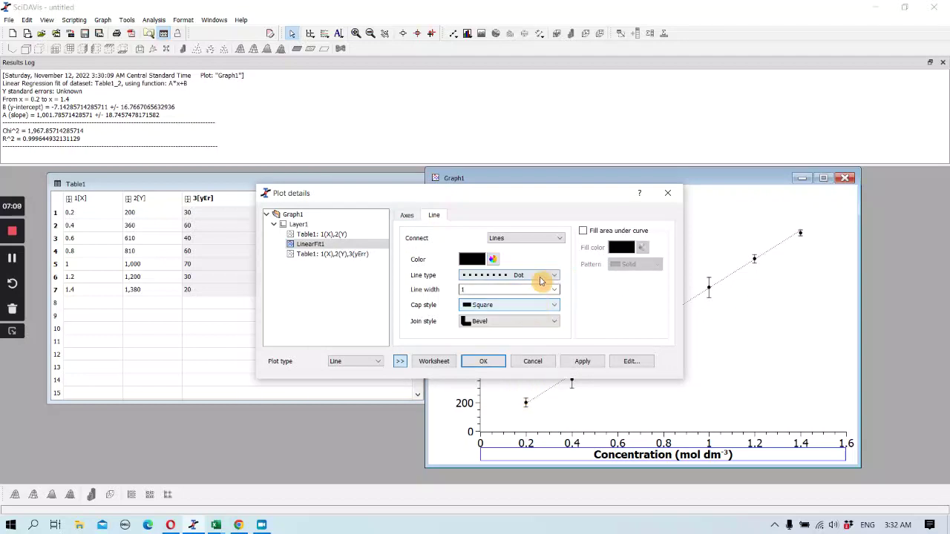
pyautogui.click(553, 276)
pyautogui.click(528, 291)
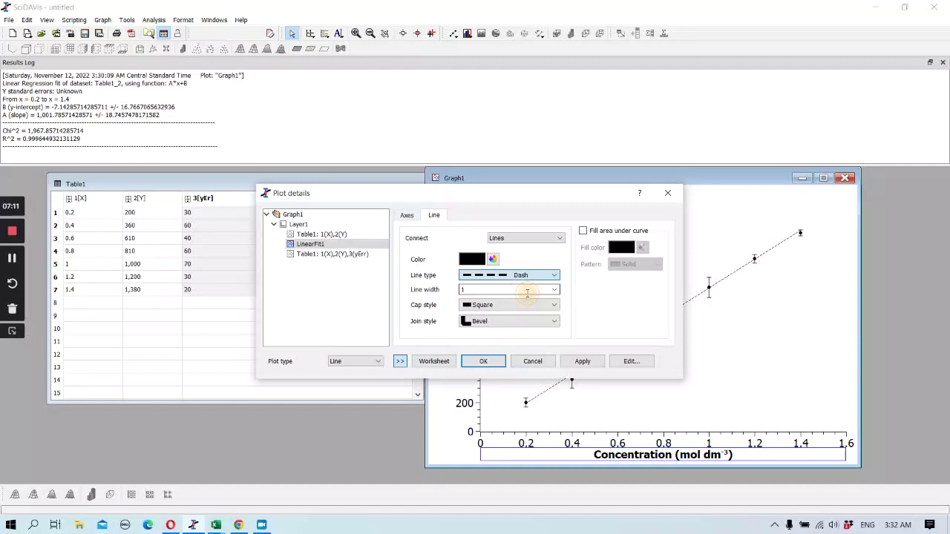
# Step: Set the fit line width to 2, apply the changes and close the plot details
pyautogui.click(553, 290)
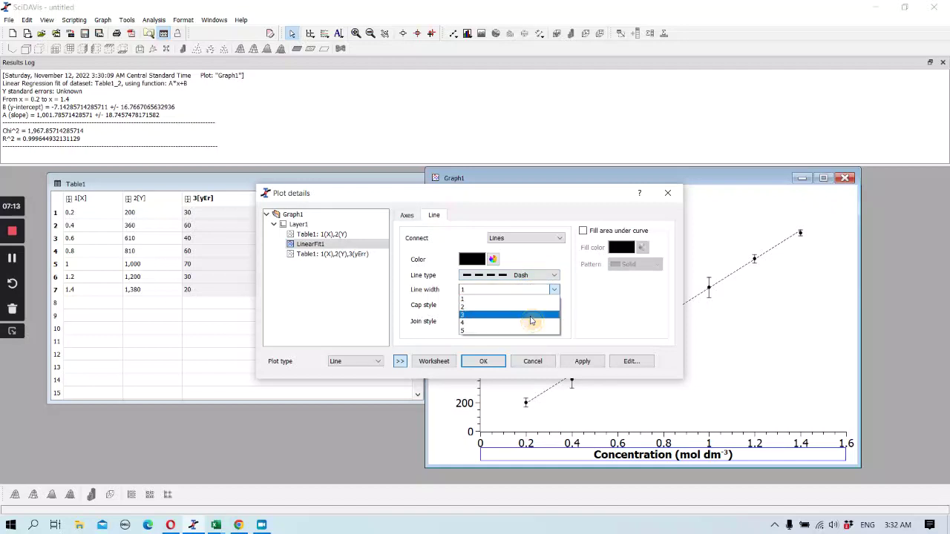
pyautogui.click(532, 321)
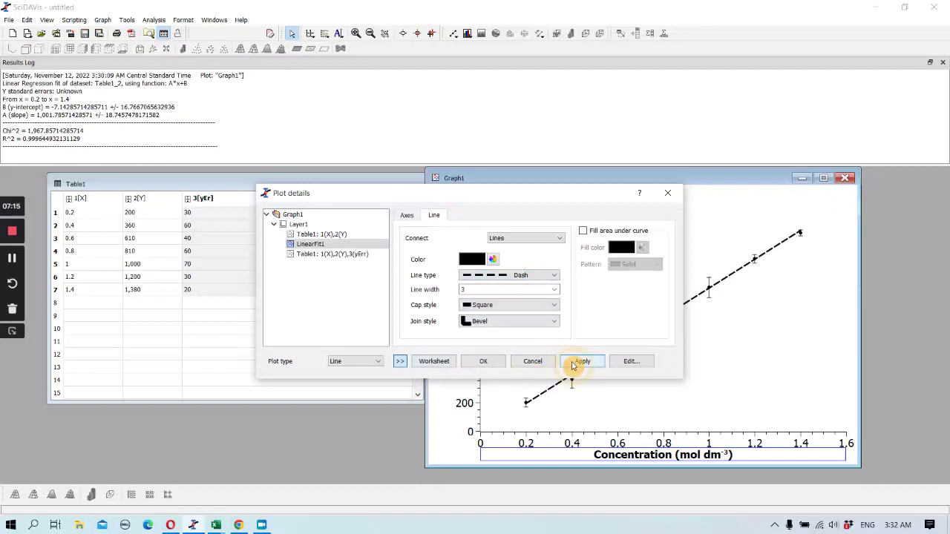
pyautogui.click(579, 362)
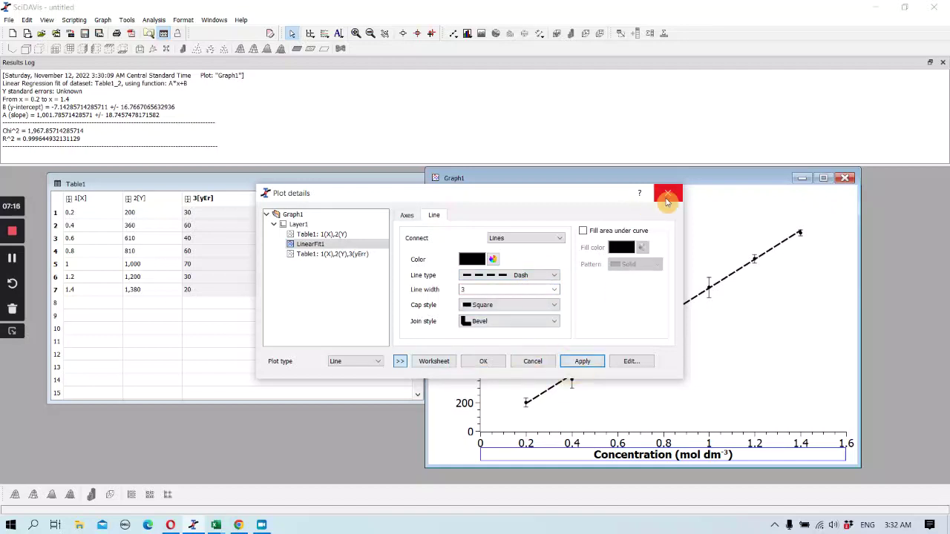
pyautogui.click(555, 290)
pyautogui.click(534, 313)
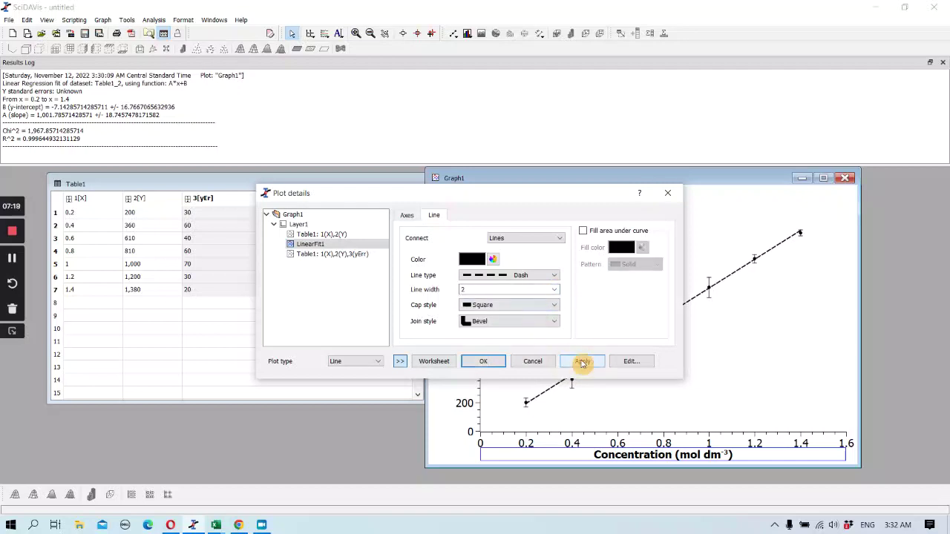
pyautogui.click(581, 361)
pyautogui.click(486, 363)
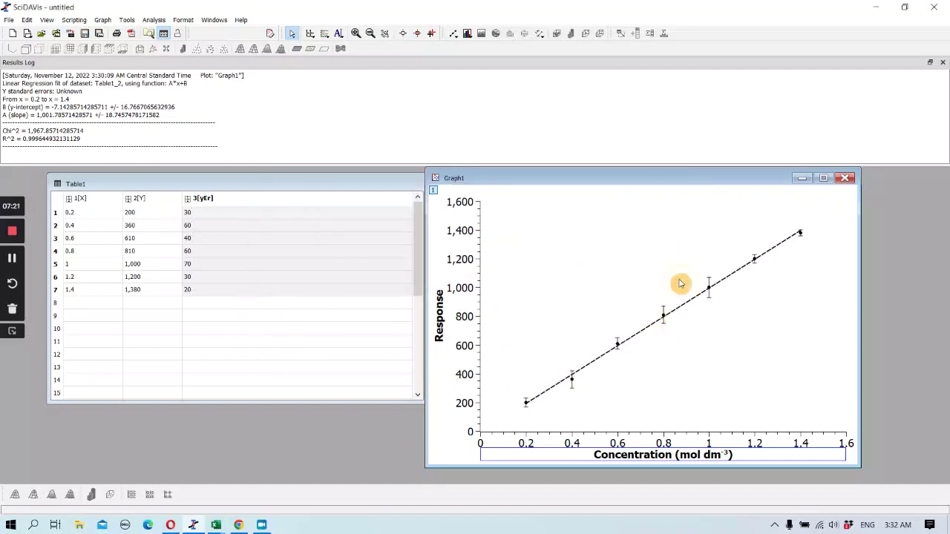